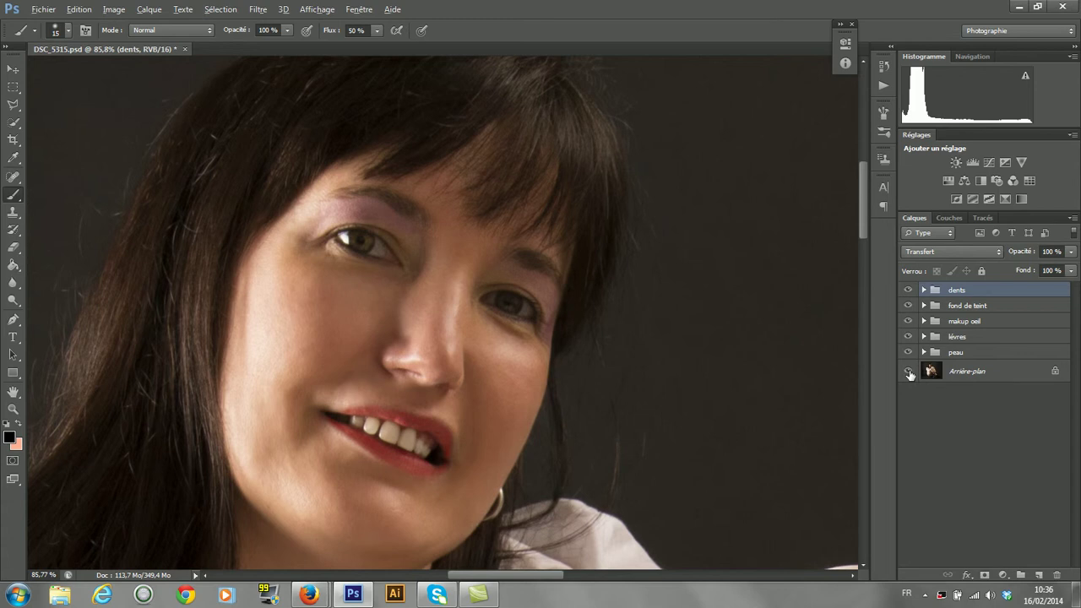
Compare the portrait with and without its retouching by hiding all groups and re-enabling lèvres, makup oeil, fond de teint and dents individually
{"action": "left_click", "coordinate": [907, 372], "text": "alt"}
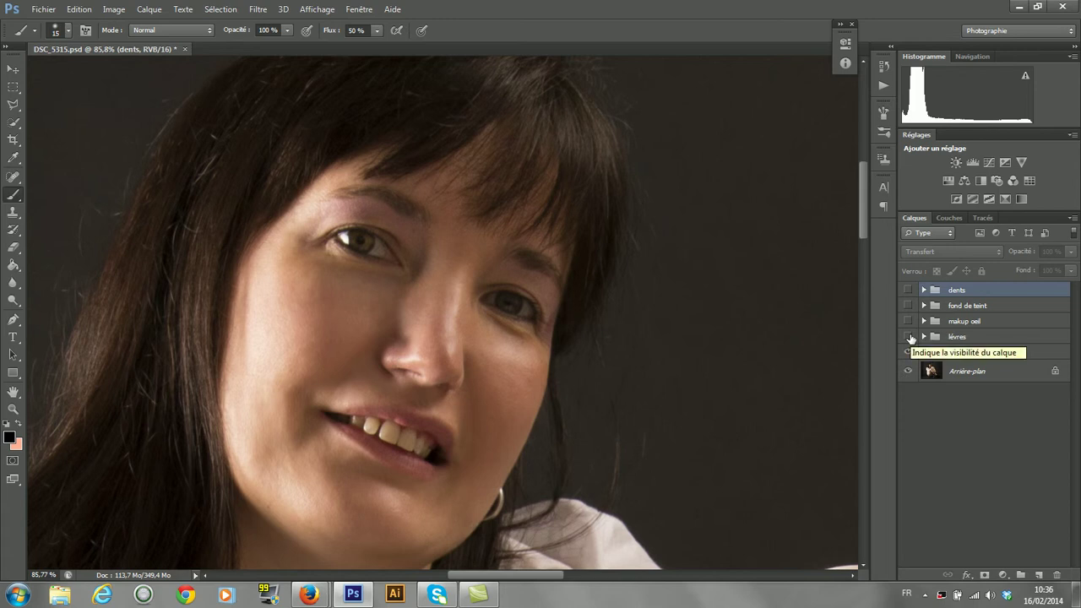
{"action": "left_click", "coordinate": [908, 337]}
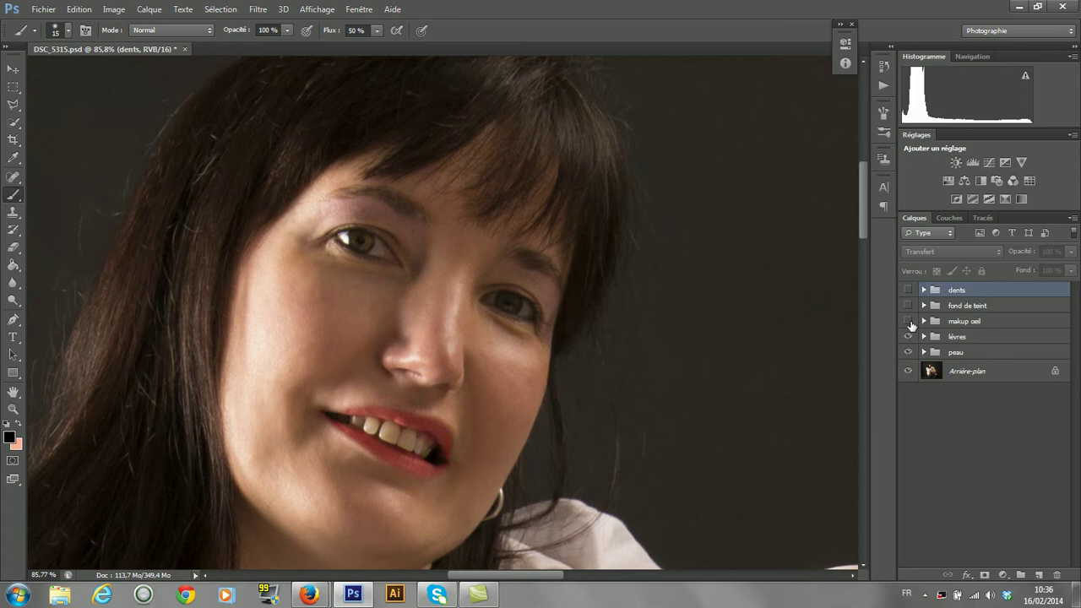
{"action": "left_click", "coordinate": [909, 323]}
{"action": "left_click", "coordinate": [908, 306]}
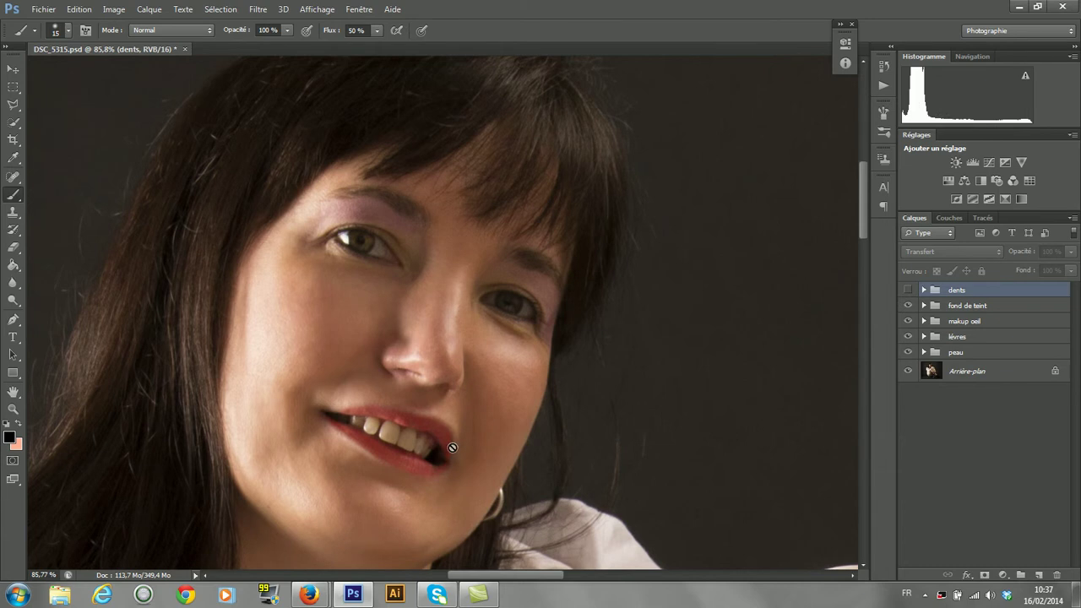
{"action": "left_click", "coordinate": [907, 290]}
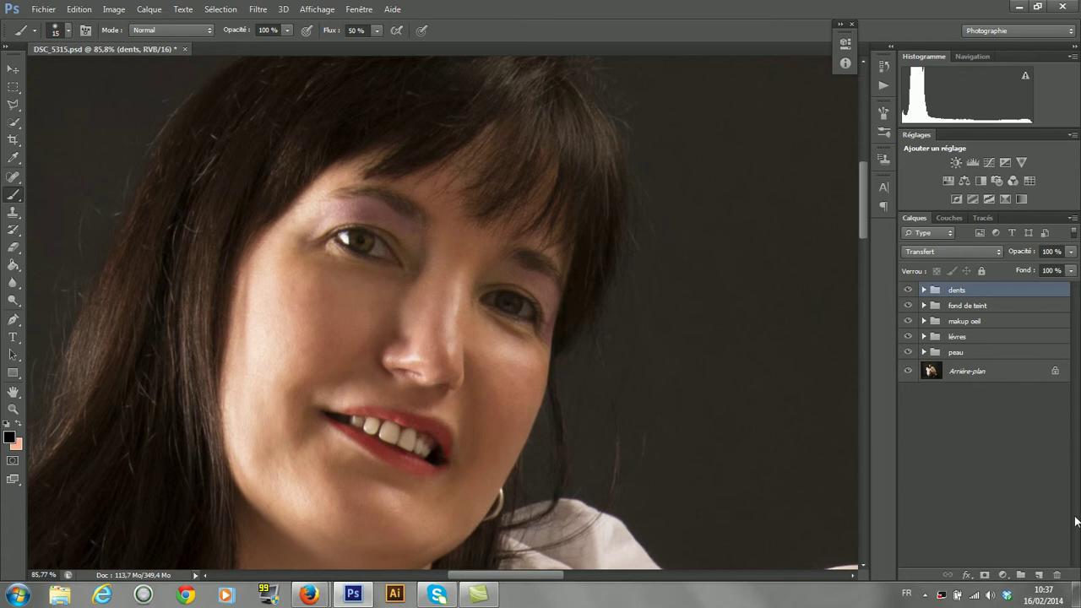
Add a new layer above the dents group, fill it with 50% gris and set its blend mode to Lumière tamisée
{"action": "left_click", "coordinate": [1047, 577]}
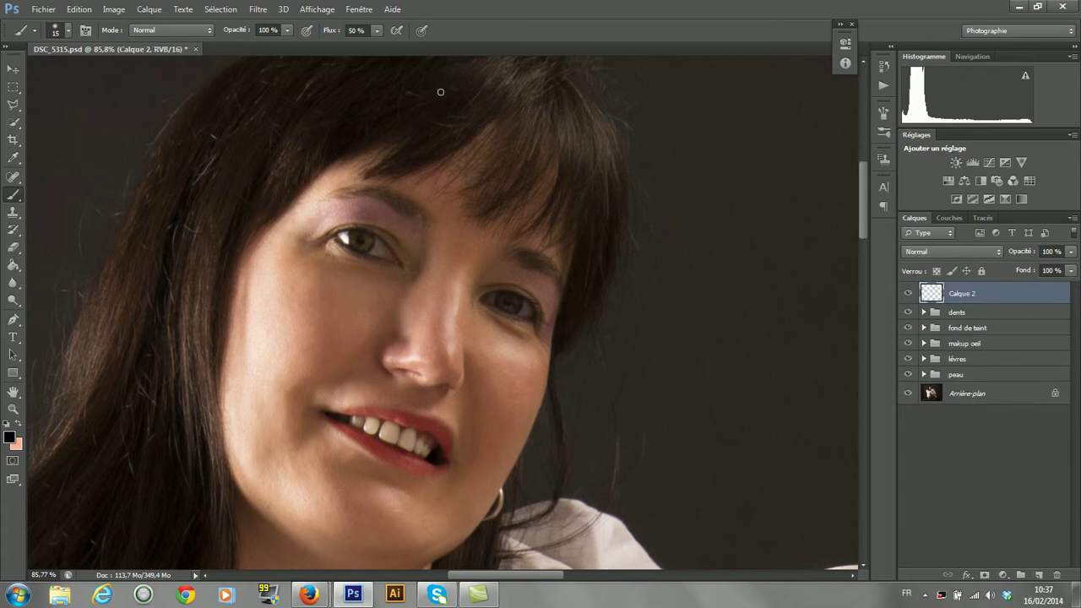
{"action": "left_click", "coordinate": [78, 10]}
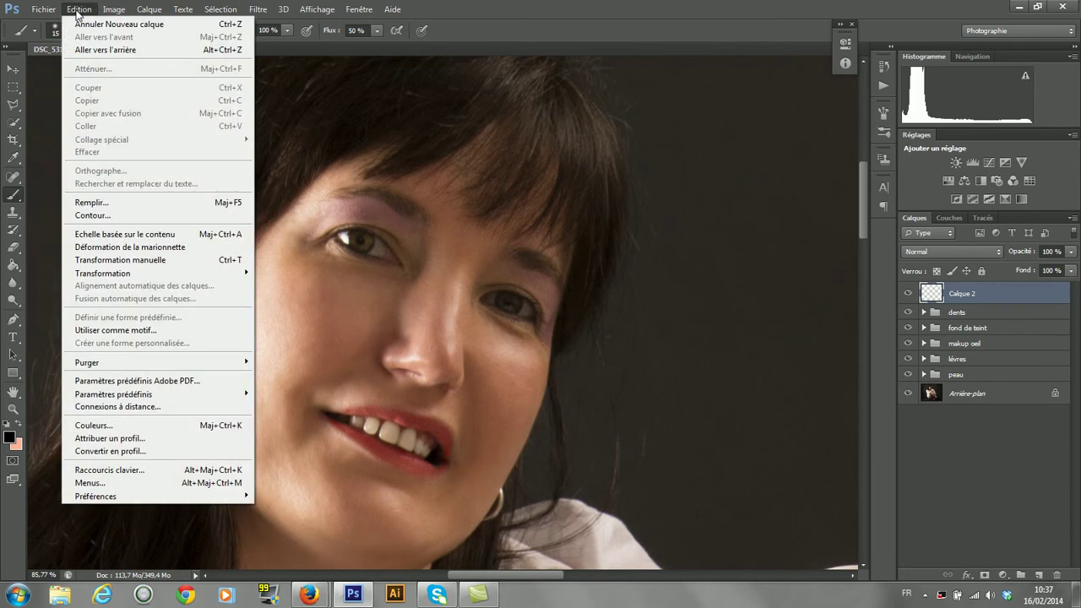
{"action": "left_click", "coordinate": [102, 203]}
{"action": "left_click", "coordinate": [571, 180]}
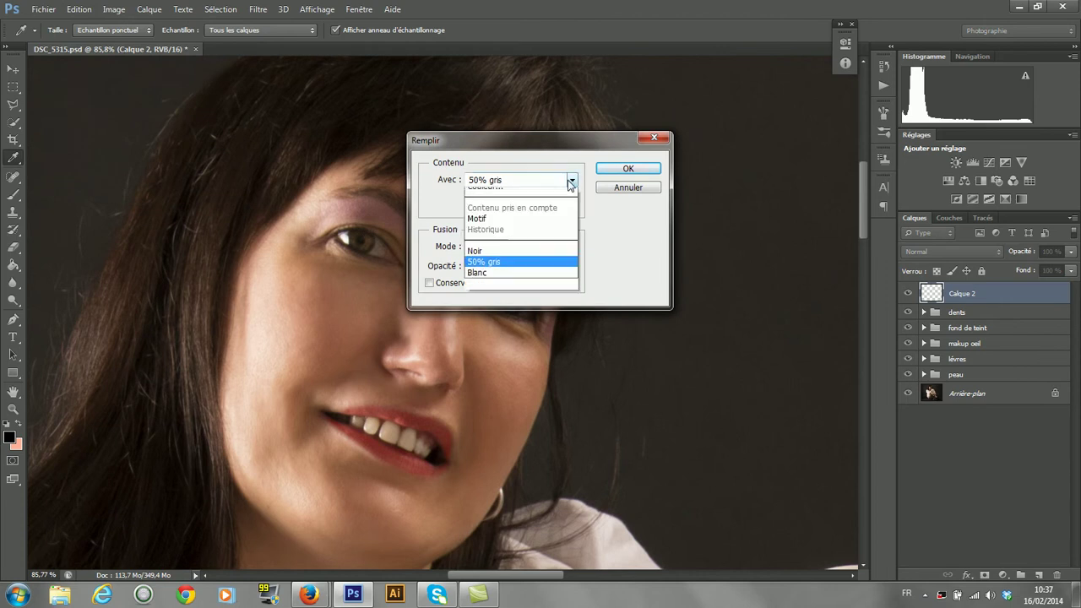
{"action": "left_click", "coordinate": [529, 291]}
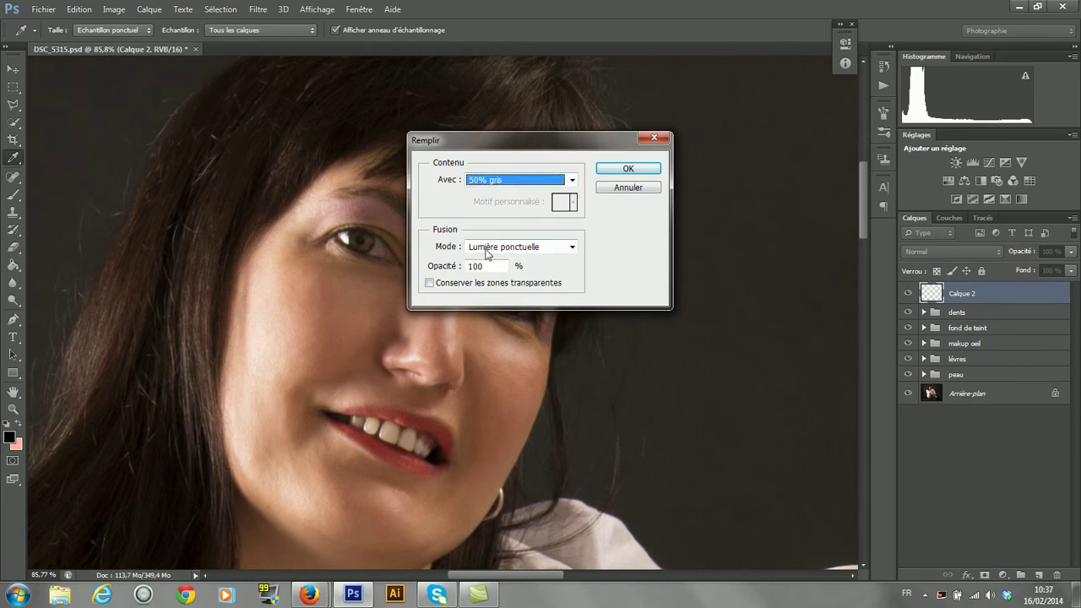
{"action": "left_click", "coordinate": [628, 170]}
{"action": "key", "text": "b"}
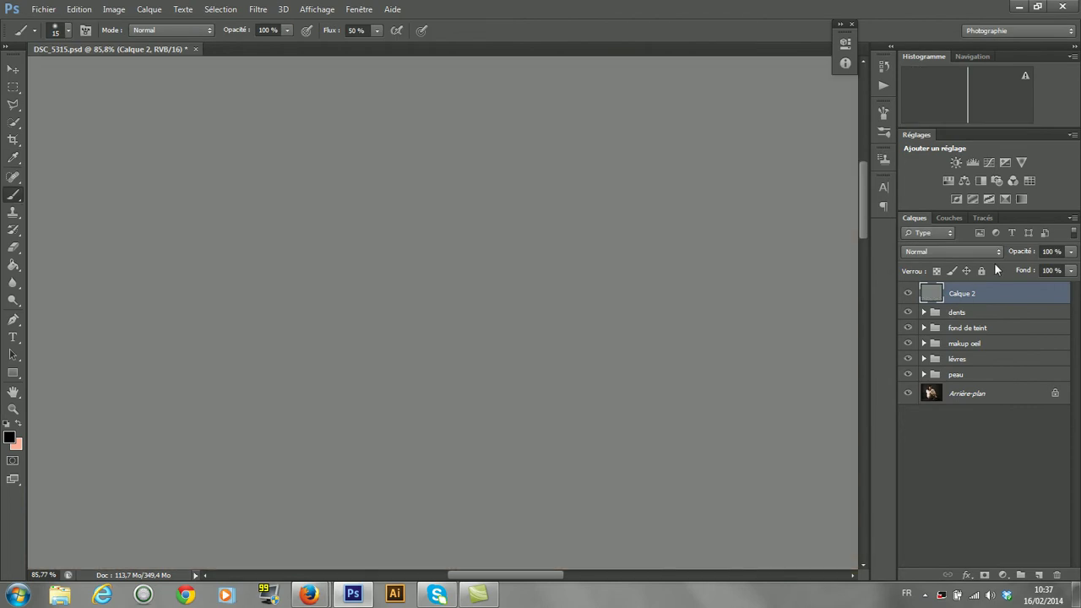
{"action": "left_click", "coordinate": [994, 255]}
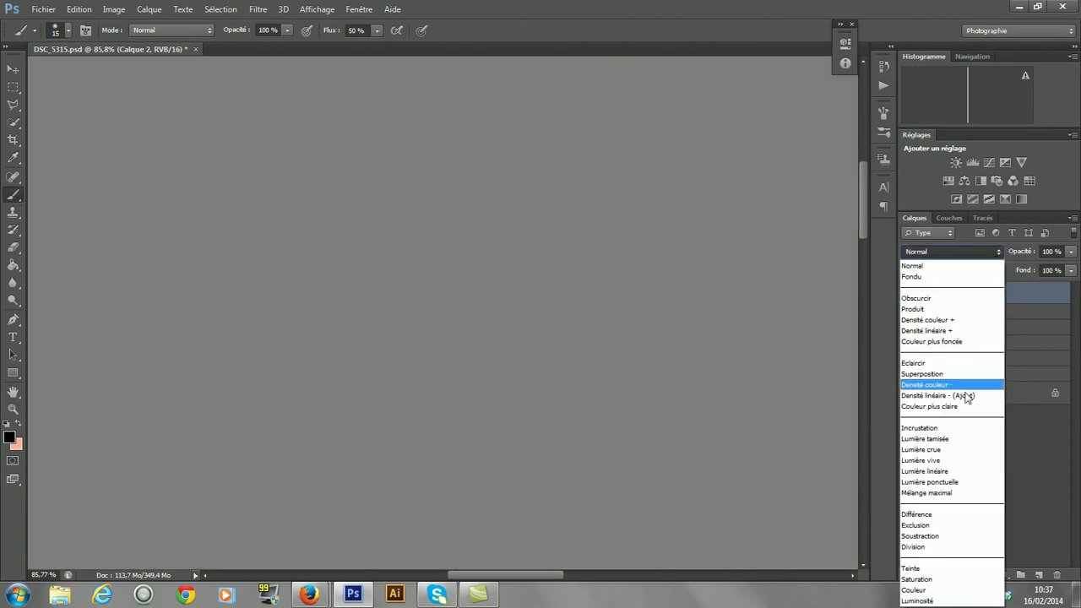
{"action": "left_click", "coordinate": [952, 440]}
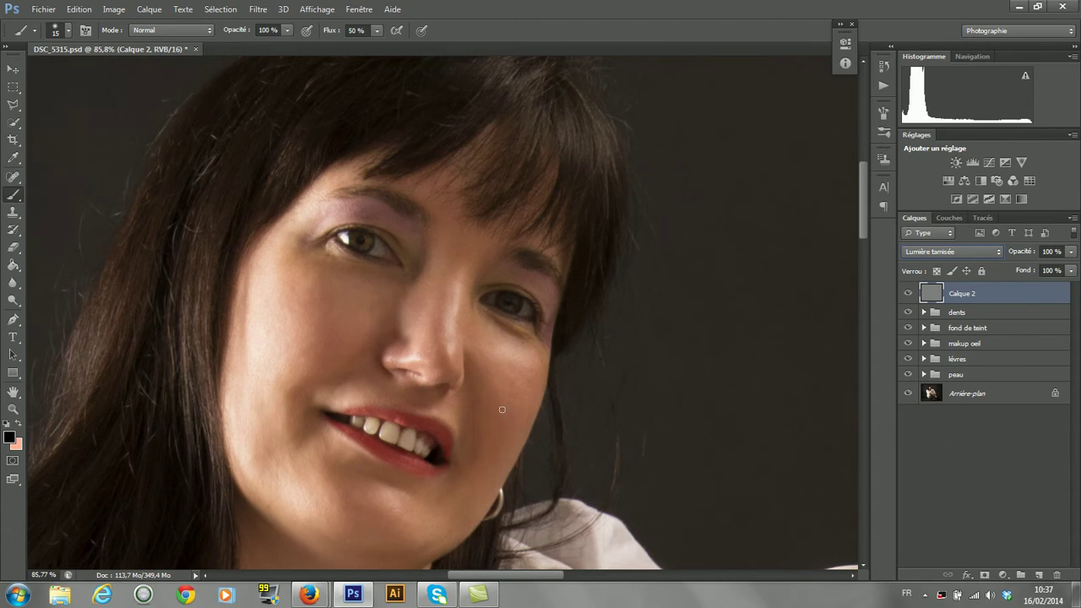
{"action": "scroll", "coordinate": [381, 284], "scroll_direction": "up", "scroll_amount": 5}
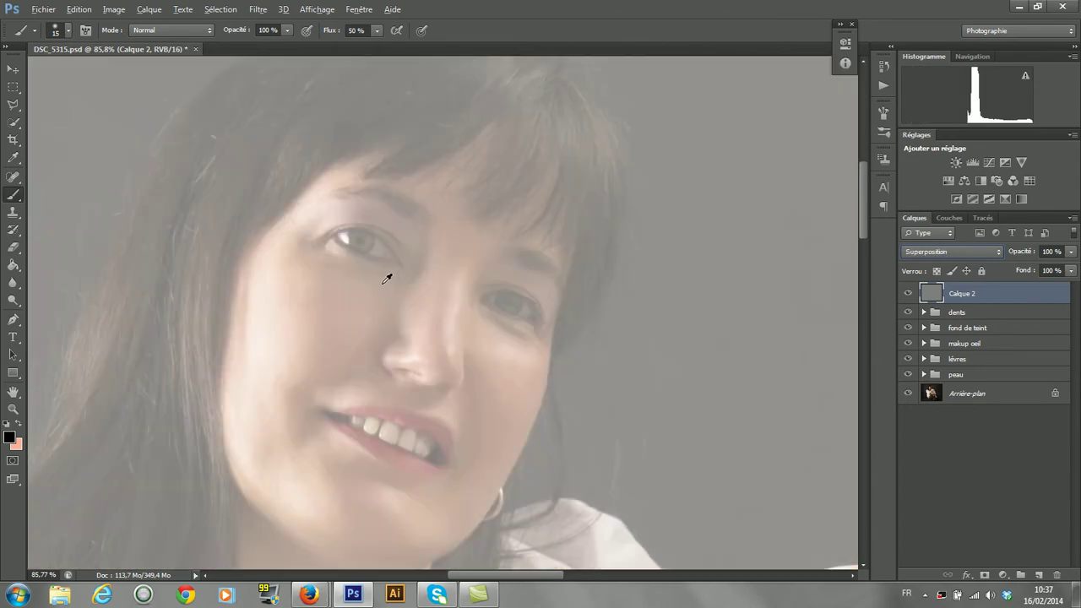
{"action": "scroll", "coordinate": [386, 285], "scroll_direction": "down", "scroll_amount": 1}
{"action": "scroll", "coordinate": [391, 279], "scroll_direction": "down", "scroll_amount": 8}
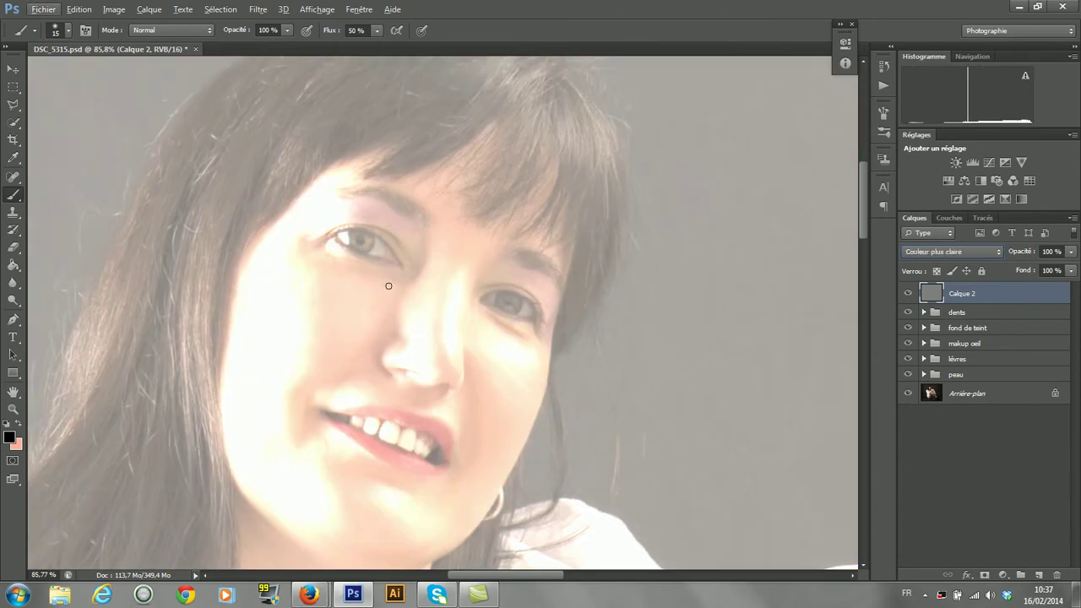
{"action": "scroll", "coordinate": [391, 286], "scroll_direction": "down", "scroll_amount": 1}
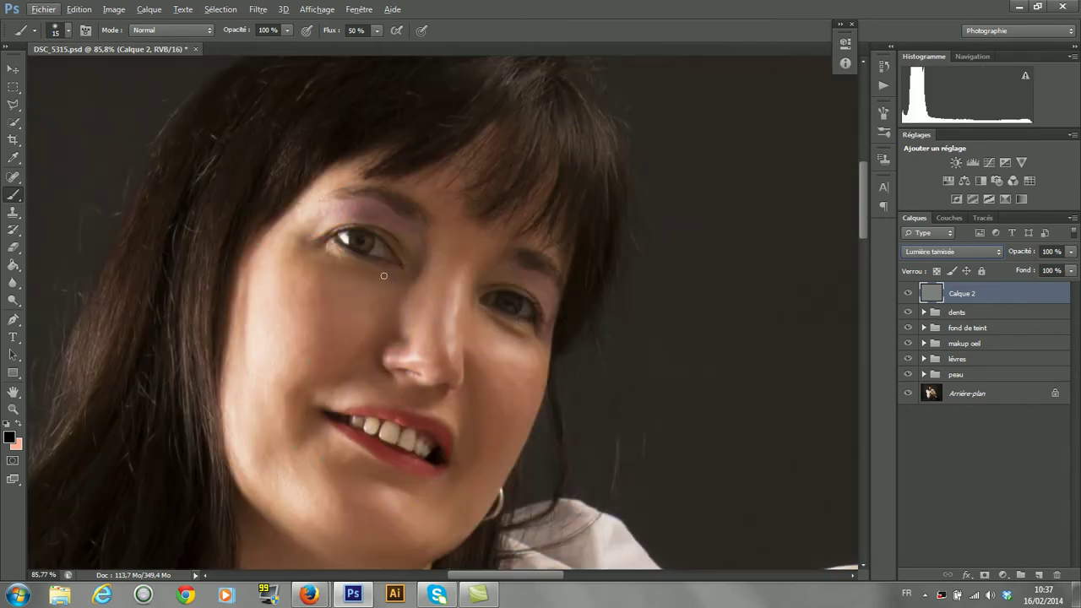
{"action": "left_click", "coordinate": [986, 298]}
{"action": "scroll", "coordinate": [400, 286], "scroll_direction": "up", "scroll_amount": 3}
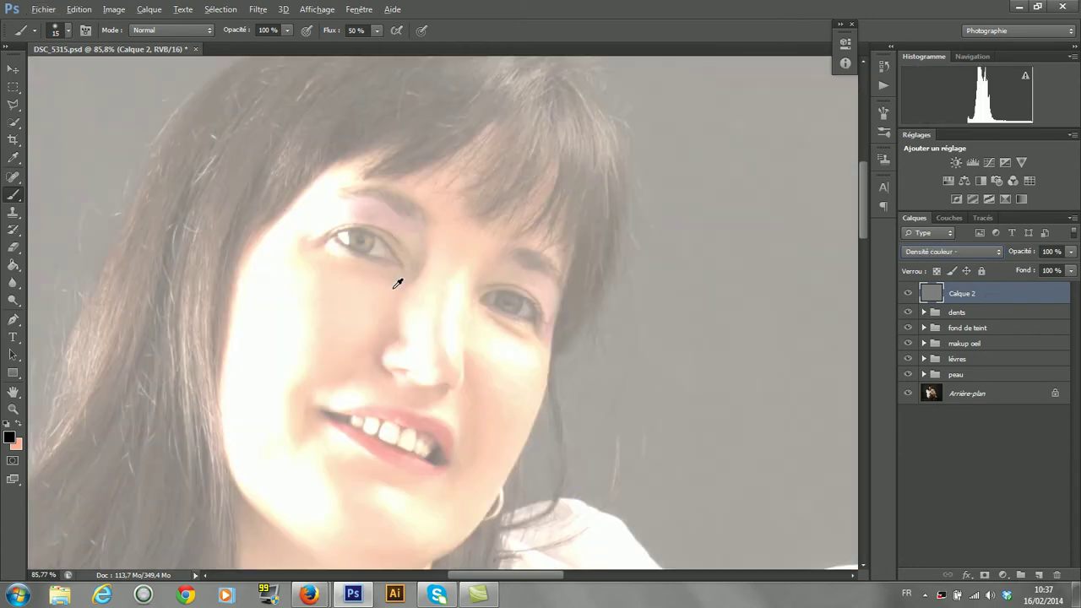
{"action": "scroll", "coordinate": [400, 285], "scroll_direction": "down", "scroll_amount": 2}
{"action": "scroll", "coordinate": [400, 291], "scroll_direction": "down", "scroll_amount": 1}
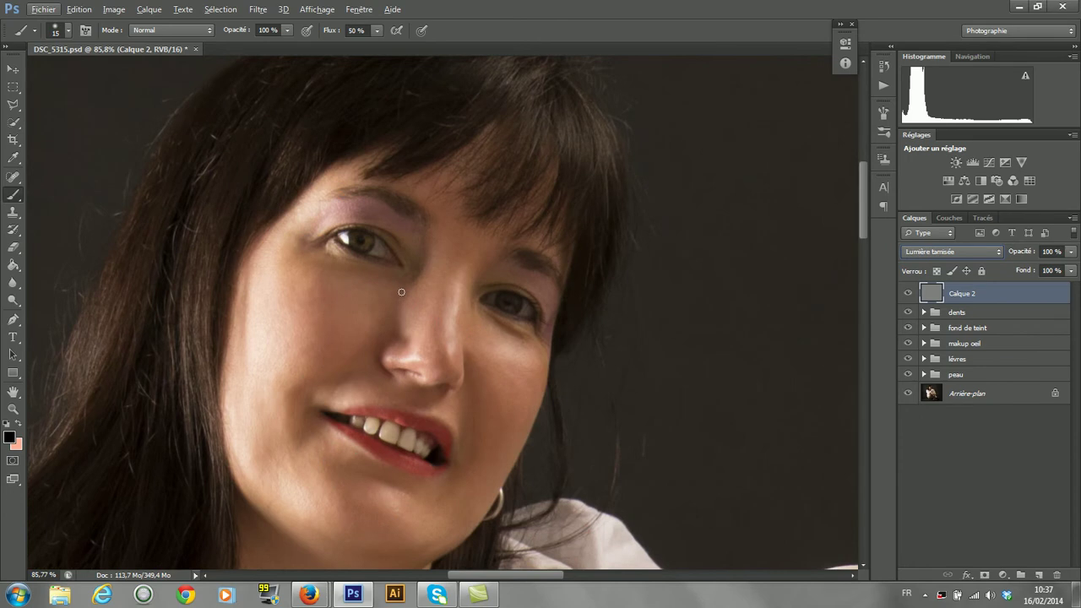
{"action": "left_click", "coordinate": [12, 68]}
{"action": "left_click", "coordinate": [12, 196]}
Set the foreground colour to pure white with hue 0, saturation 0 and brightness 100
{"action": "scroll", "coordinate": [412, 267], "scroll_direction": "up", "scroll_amount": 5}
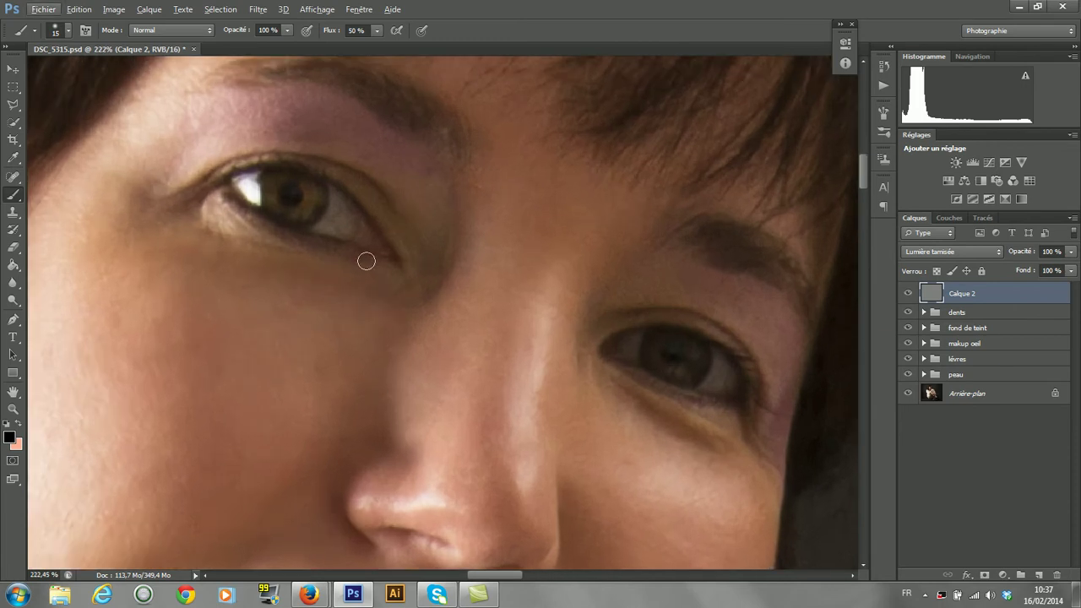
{"action": "left_click_drag", "start_coordinate": [343, 301], "coordinate": [369, 372]}
{"action": "scroll", "coordinate": [397, 339], "scroll_direction": "up", "scroll_amount": 1}
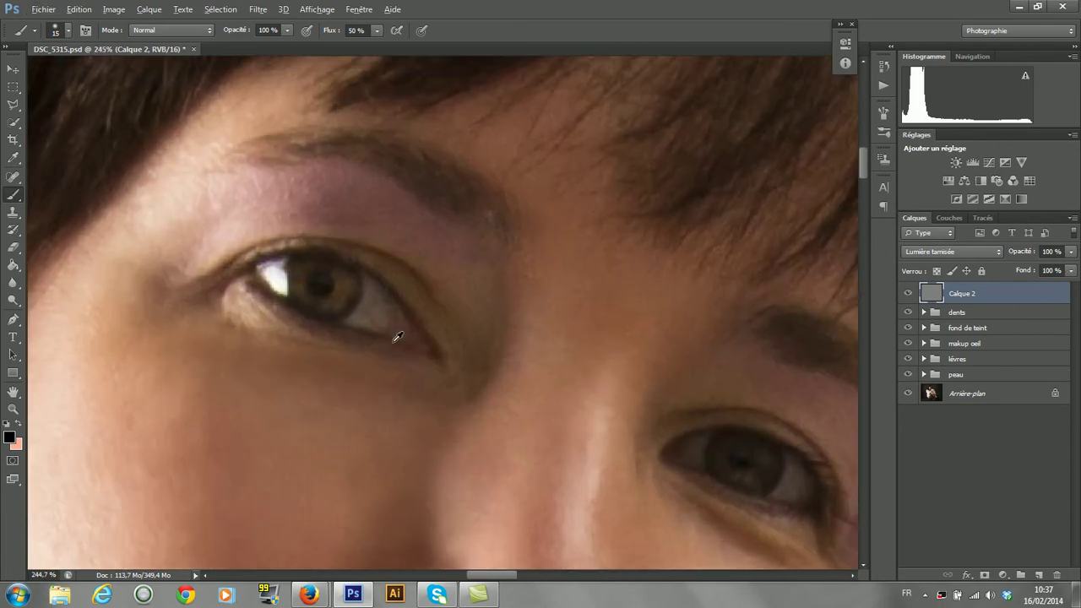
{"action": "left_click", "coordinate": [292, 403], "text": "alt"}
{"action": "key", "text": "i"}
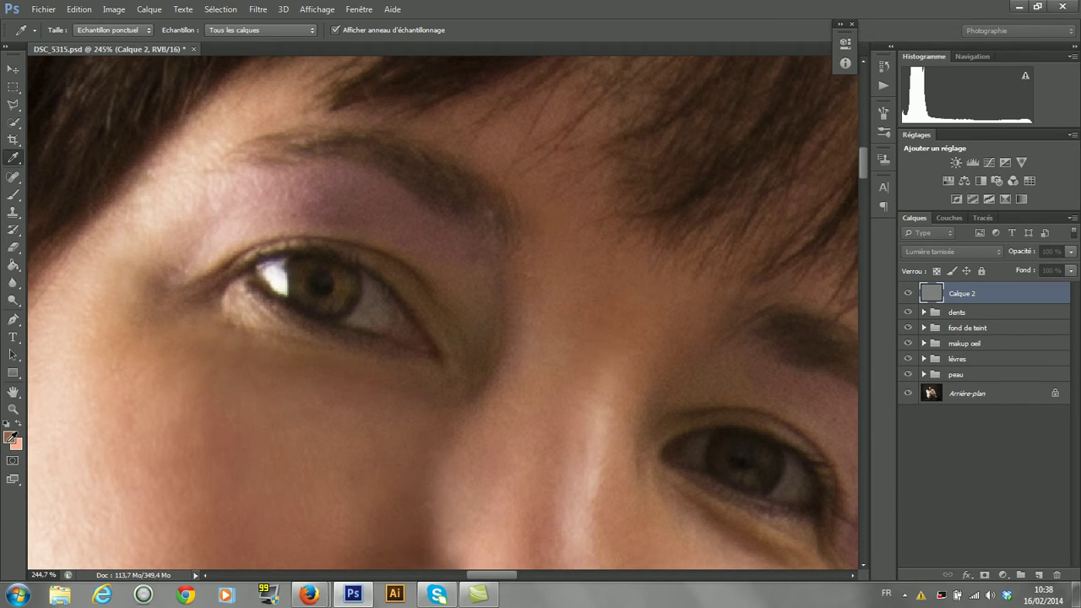
{"action": "left_click", "coordinate": [10, 437]}
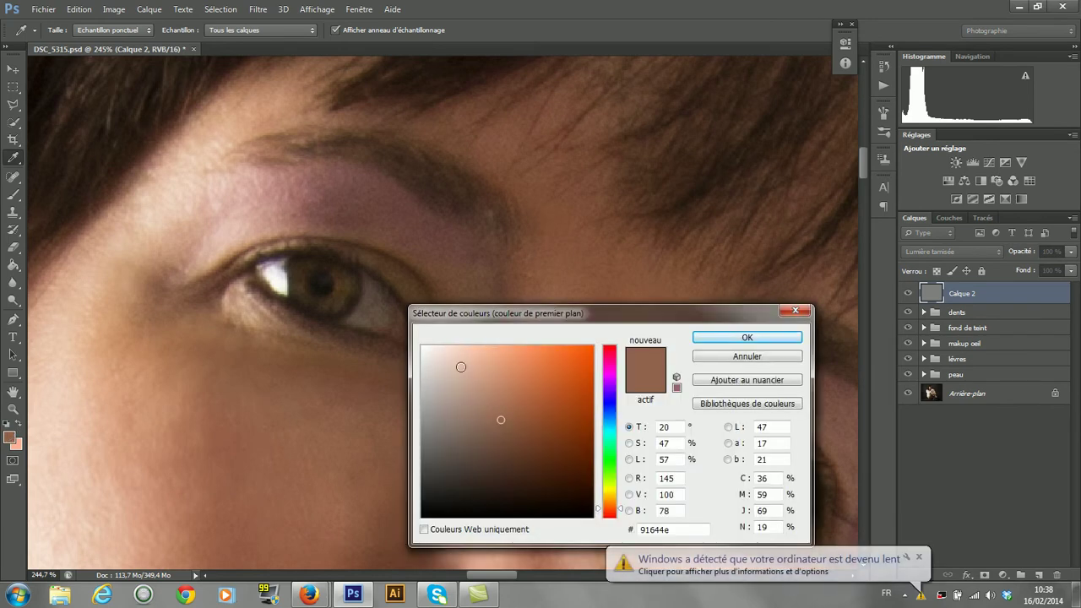
{"action": "left_click", "coordinate": [427, 353]}
{"action": "double_click", "coordinate": [664, 426]}
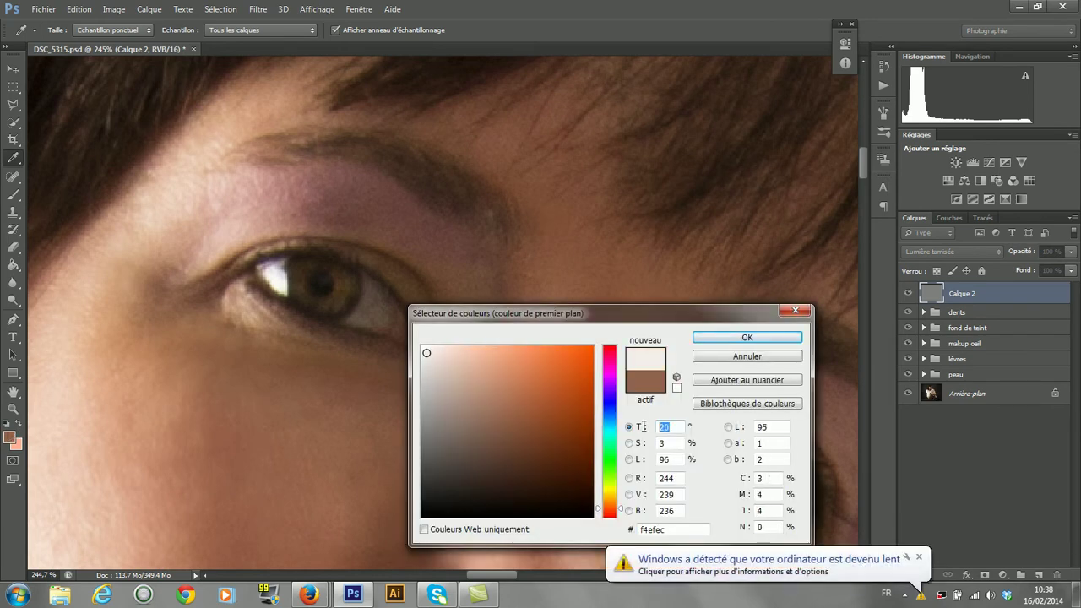
{"action": "type", "text": "0"}
{"action": "key", "text": "Tab"}
{"action": "type", "text": "0"}
{"action": "double_click", "coordinate": [672, 459]}
{"action": "type", "text": "100"}
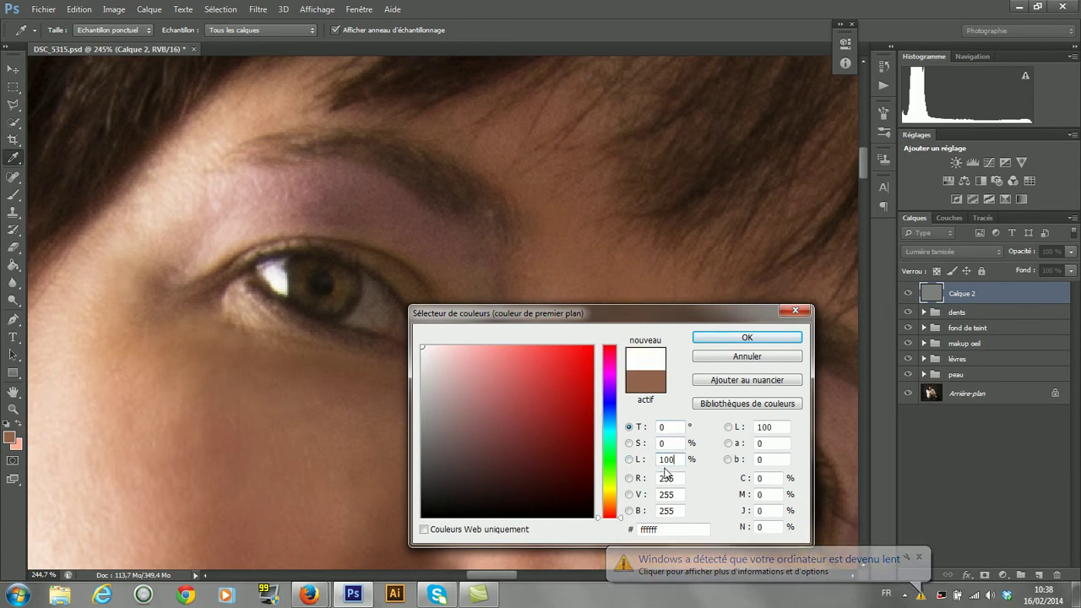
{"action": "left_click", "coordinate": [748, 337]}
{"action": "key", "text": "b"}
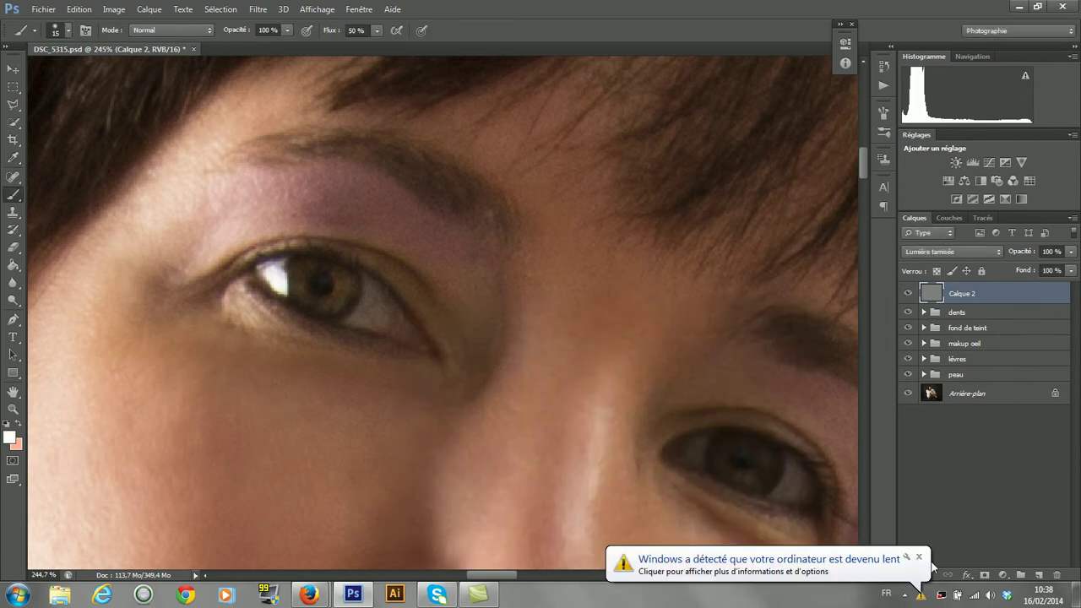
{"action": "left_click", "coordinate": [920, 558]}
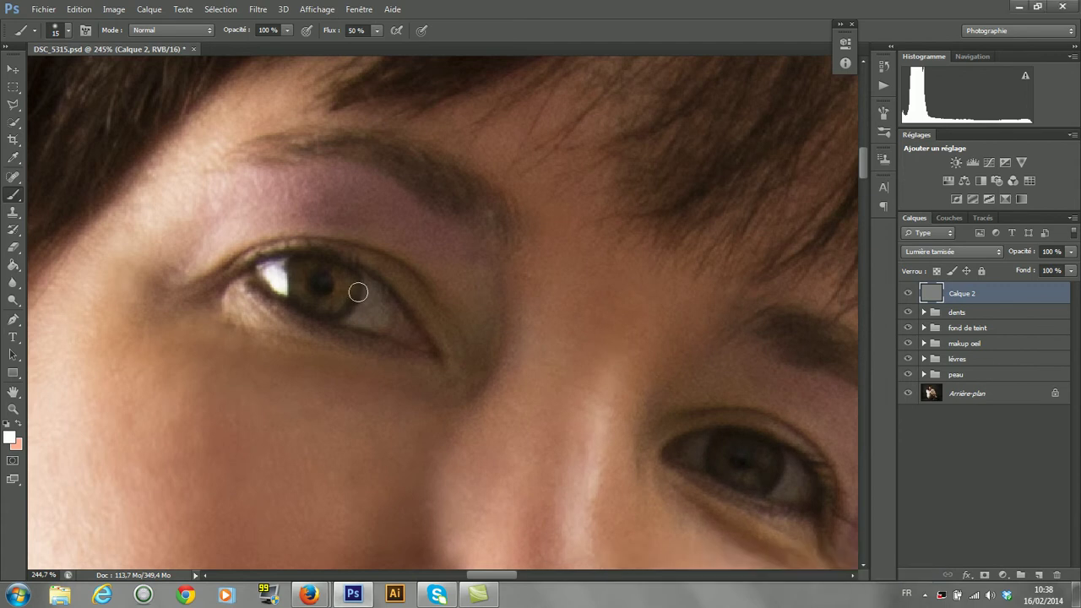
Brighten the iris and white of the portrait's left-hand eye with white brush strokes on the gray layer, and lower its opacity to 69%
{"action": "mouse_move", "coordinate": [362, 292]}
{"action": "left_mouse_down"}
{"action": "mouse_move", "coordinate": [380, 317]}
{"action": "mouse_move", "coordinate": [363, 314]}
{"action": "mouse_move", "coordinate": [374, 317]}
{"action": "mouse_move", "coordinate": [343, 289]}
{"action": "mouse_move", "coordinate": [315, 298]}
{"action": "mouse_move", "coordinate": [280, 278]}
{"action": "mouse_move", "coordinate": [285, 270]}
{"action": "mouse_move", "coordinate": [345, 278]}
{"action": "mouse_move", "coordinate": [306, 286]}
{"action": "mouse_move", "coordinate": [368, 313]}
{"action": "mouse_move", "coordinate": [364, 297]}
{"action": "mouse_move", "coordinate": [285, 278]}
{"action": "mouse_move", "coordinate": [356, 299]}
{"action": "left_mouse_up"}
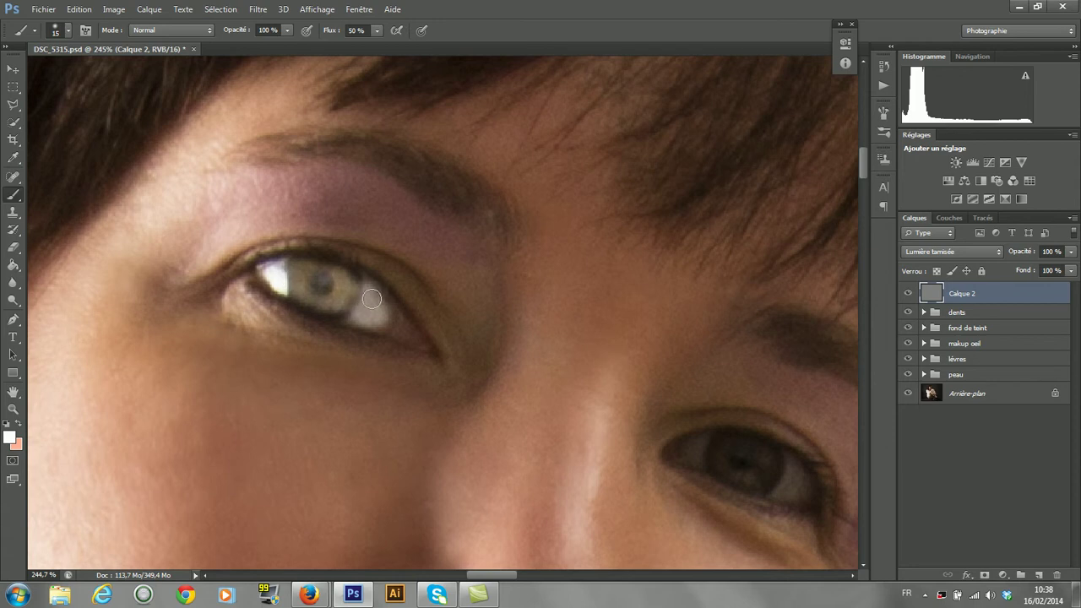
{"action": "left_click", "coordinate": [1069, 254]}
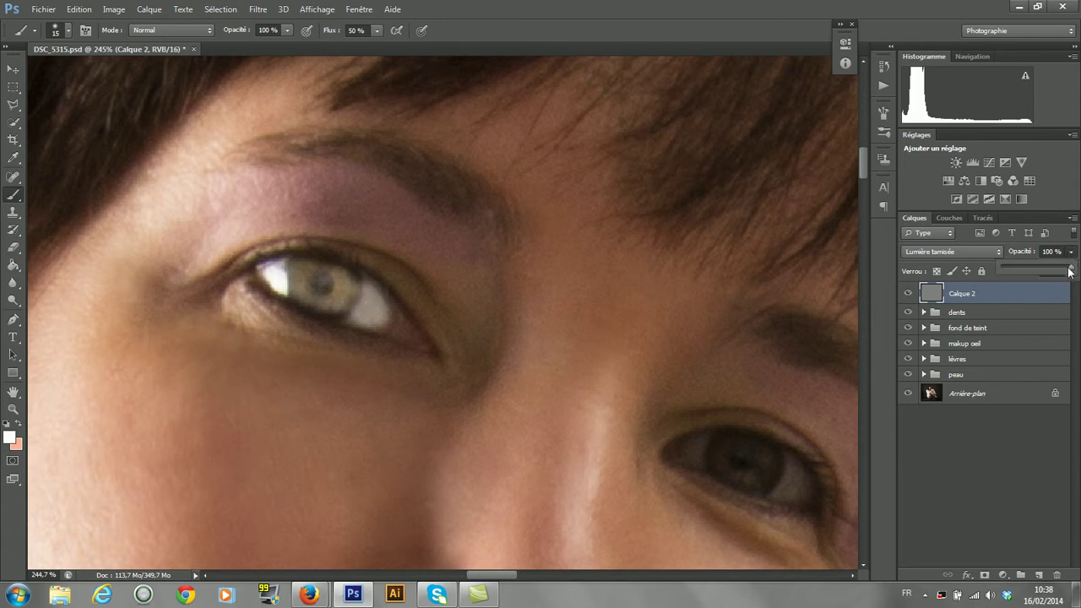
{"action": "left_click_drag", "start_coordinate": [1069, 268], "coordinate": [1048, 270]}
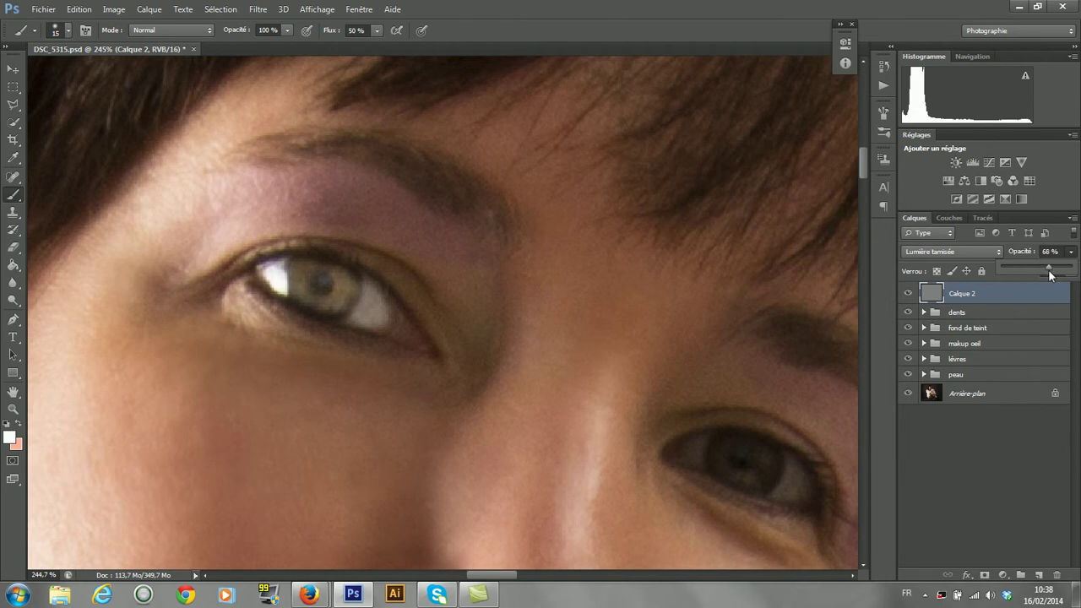
{"action": "left_click", "coordinate": [377, 311]}
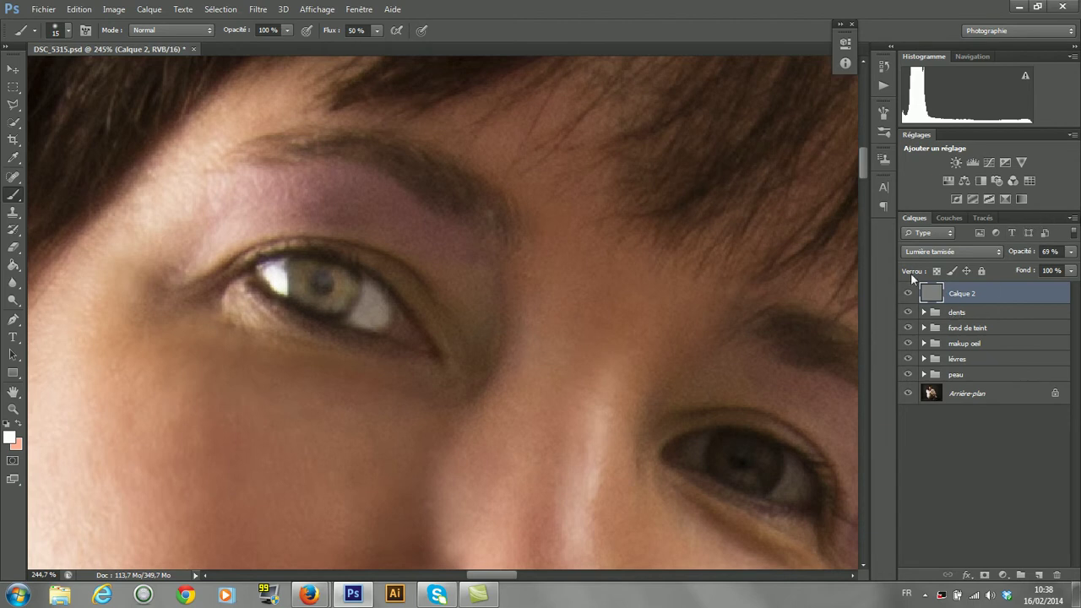
Add a second new layer on top, fill it with 50% gris and set its blend mode to Lumière tamisée
{"action": "left_click", "coordinate": [1038, 575]}
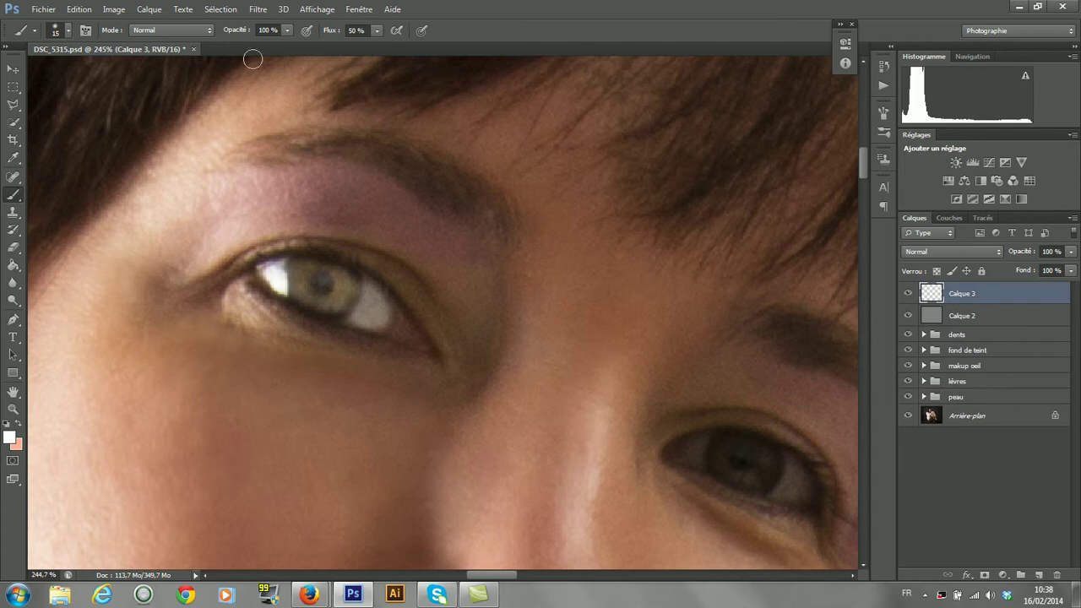
{"action": "left_click", "coordinate": [80, 10]}
{"action": "left_click", "coordinate": [99, 203]}
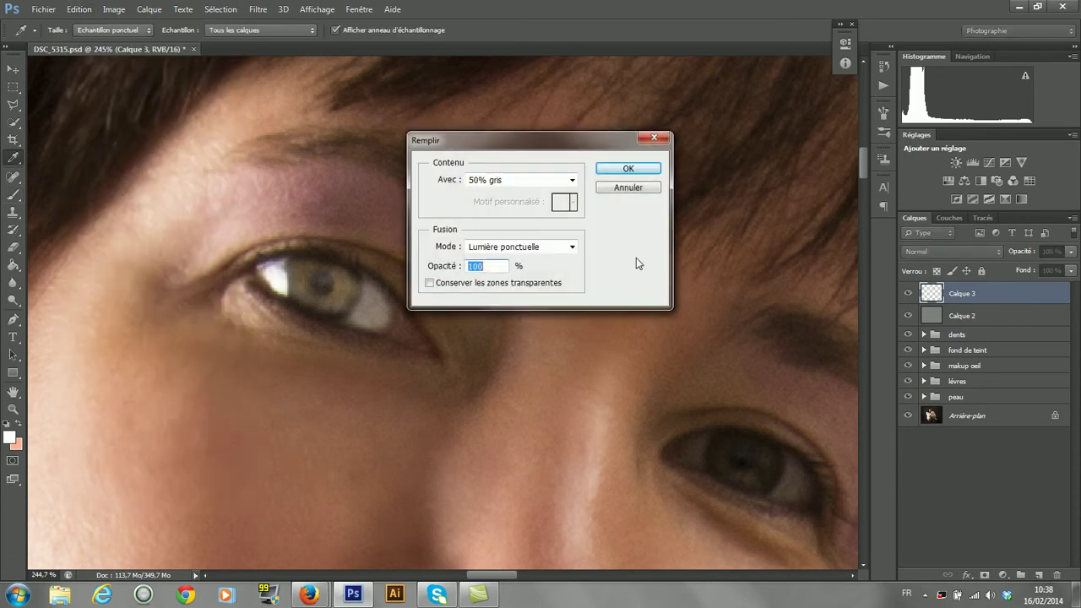
{"action": "left_click", "coordinate": [629, 169]}
{"action": "key", "text": "b"}
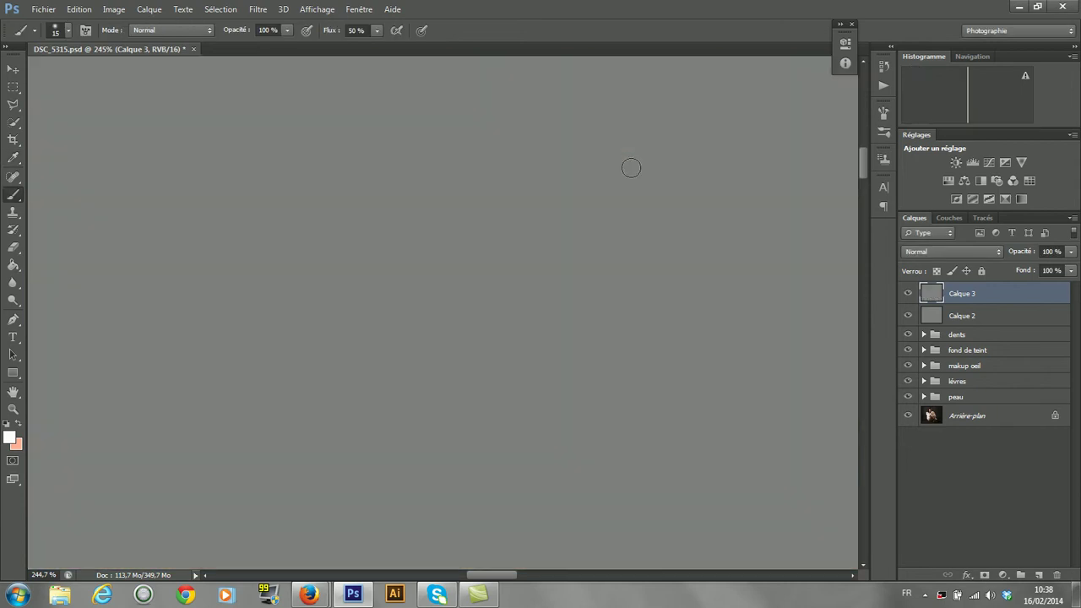
{"action": "left_click", "coordinate": [989, 253]}
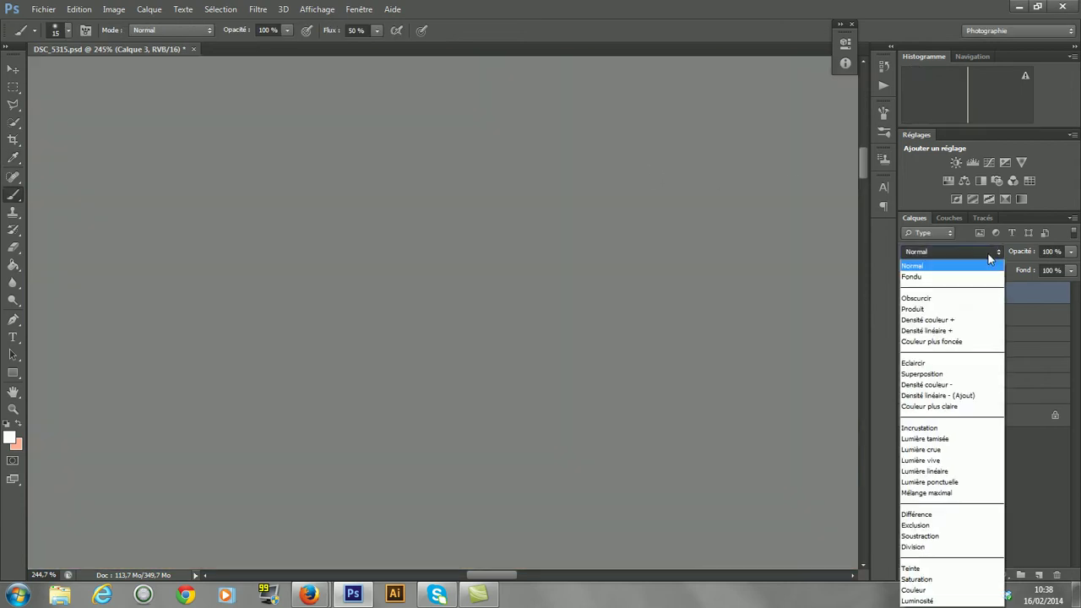
{"action": "left_click", "coordinate": [951, 438]}
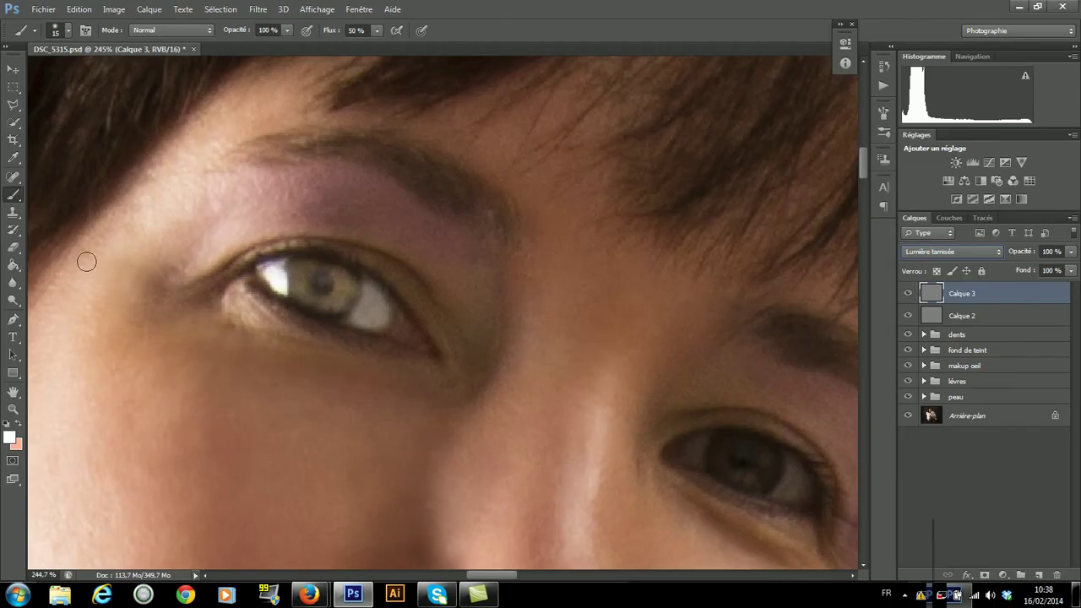
Reduce the brush size to 1 px for fine strokes
{"action": "left_click", "coordinate": [57, 30]}
{"action": "left_click_drag", "start_coordinate": [32, 74], "coordinate": [5, 75]}
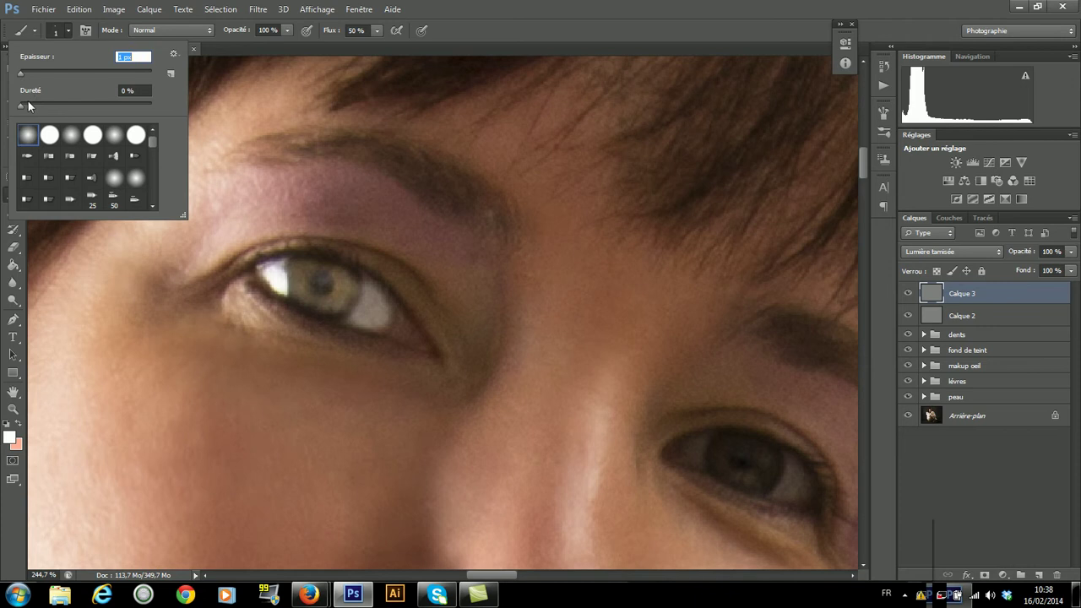
{"action": "left_click", "coordinate": [205, 423]}
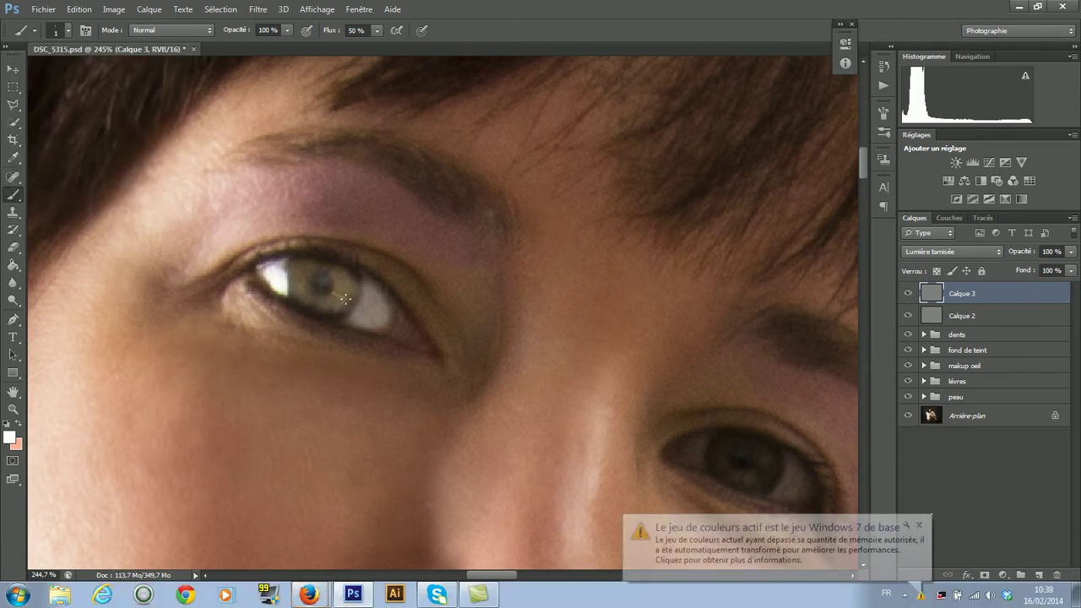
Dismiss the Windows colour-scheme notification and set the foreground colour to near-black #040404 for painting with the brush
{"action": "left_click", "coordinate": [920, 524]}
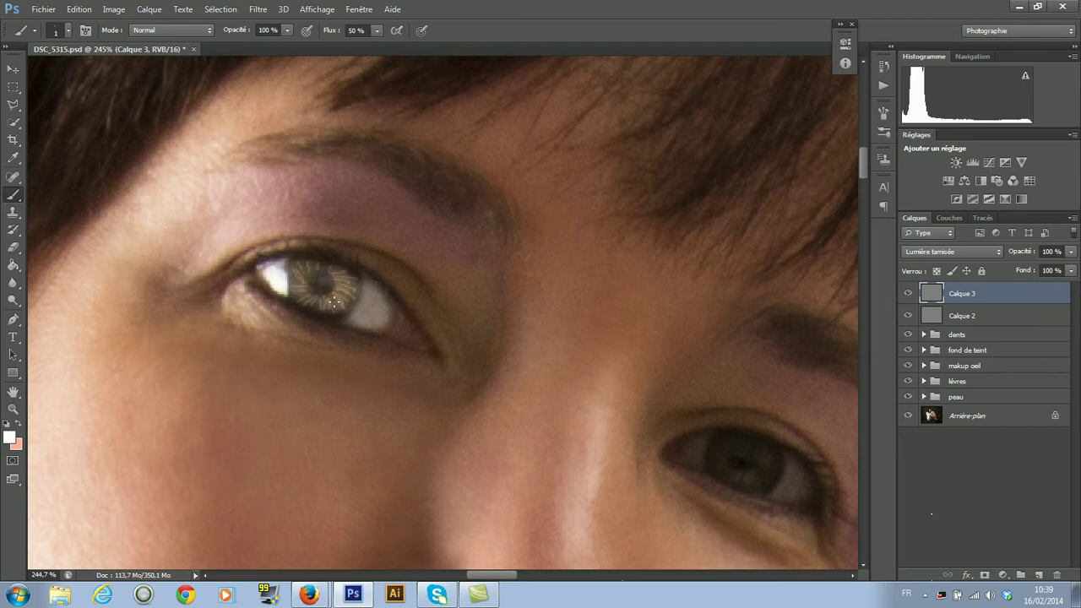
{"action": "left_click", "coordinate": [10, 437]}
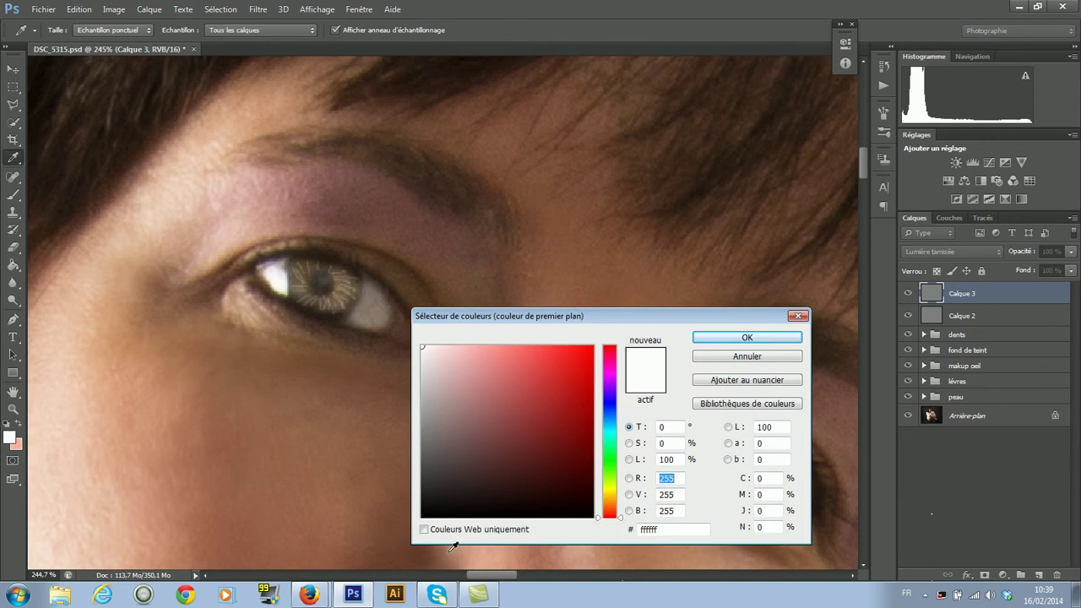
{"action": "left_click", "coordinate": [427, 508]}
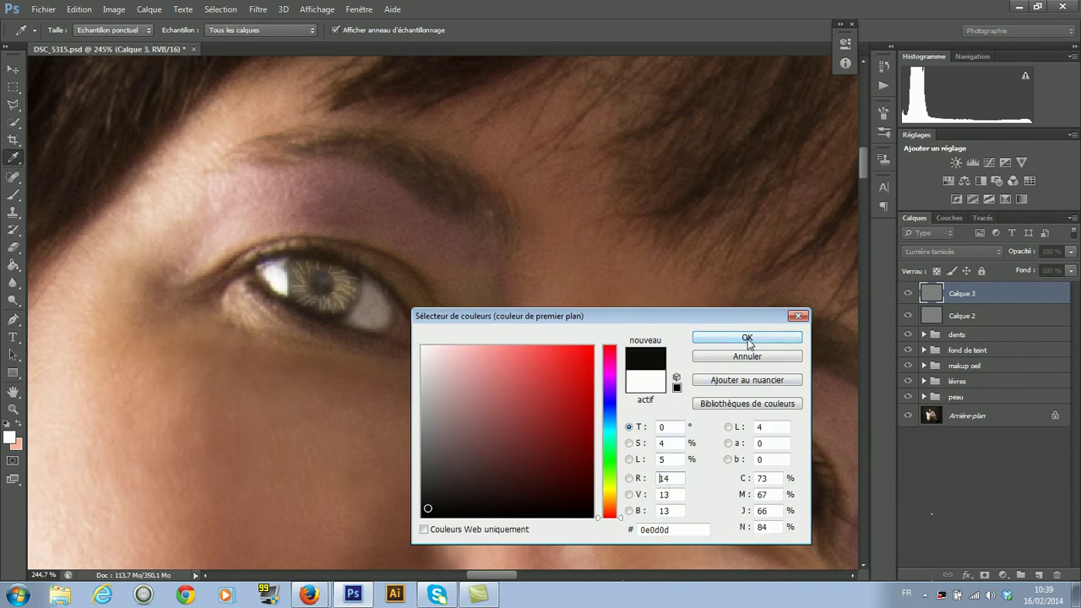
{"action": "left_click", "coordinate": [423, 515]}
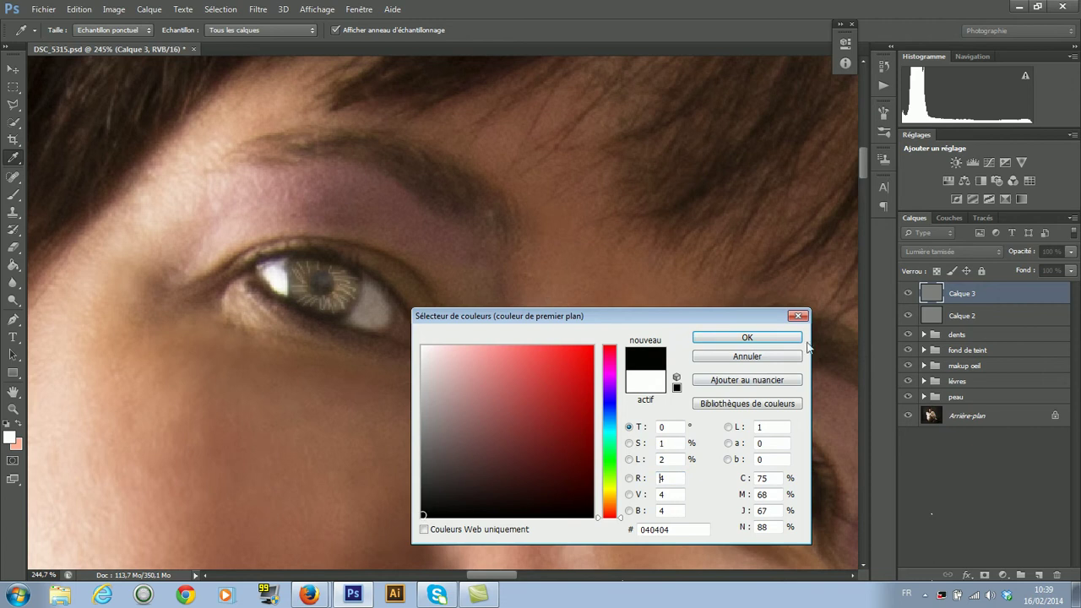
{"action": "left_click", "coordinate": [746, 339]}
{"action": "key", "text": "b"}
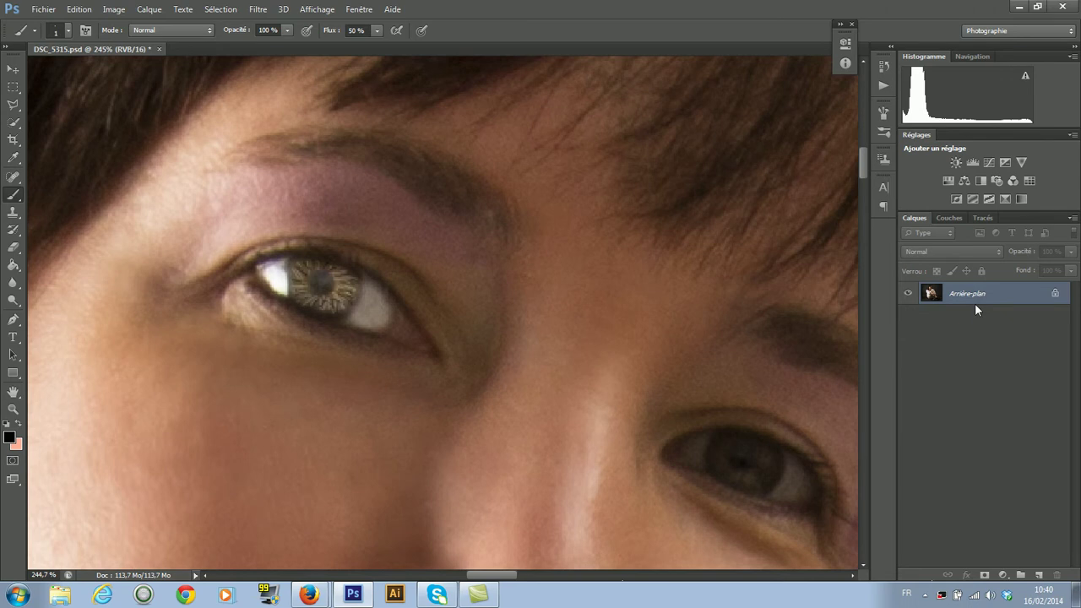
Undo the flattening of the layers and place a merged copy of all visible layers on a new top layer
{"action": "key", "text": "ctrl+z"}
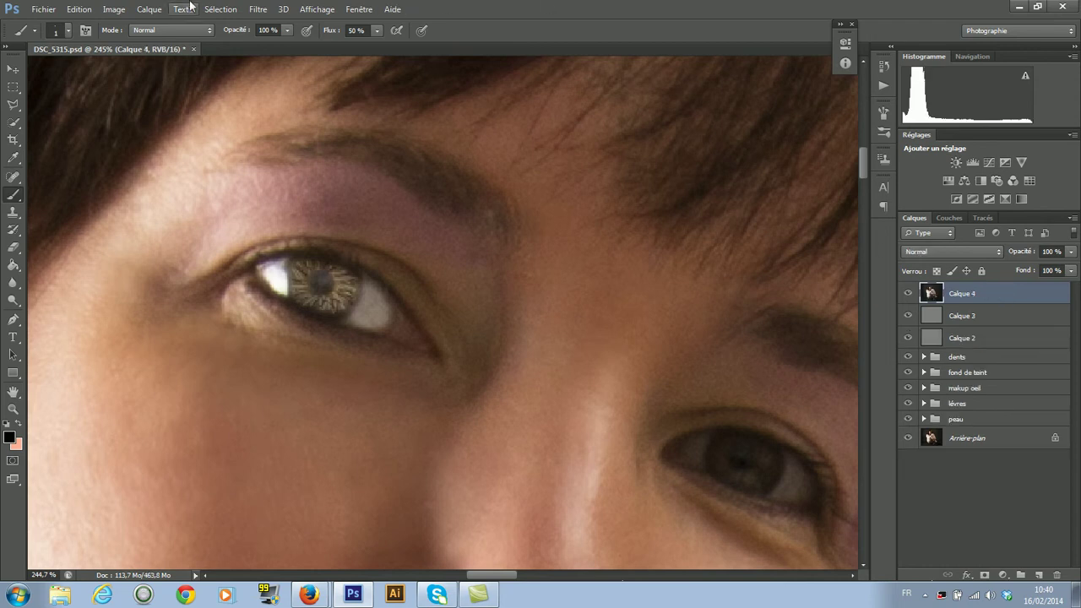
Apply the Passe-haut filter to the merged top layer and set its blend mode to Incrustation
{"action": "left_click", "coordinate": [258, 10]}
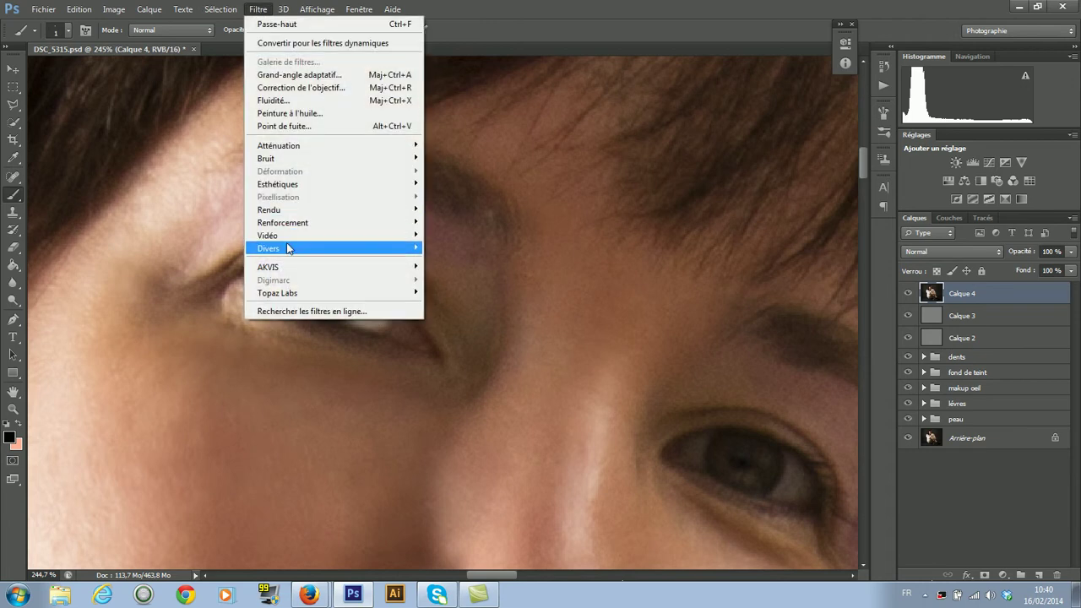
{"action": "mouse_move", "coordinate": [333, 250]}
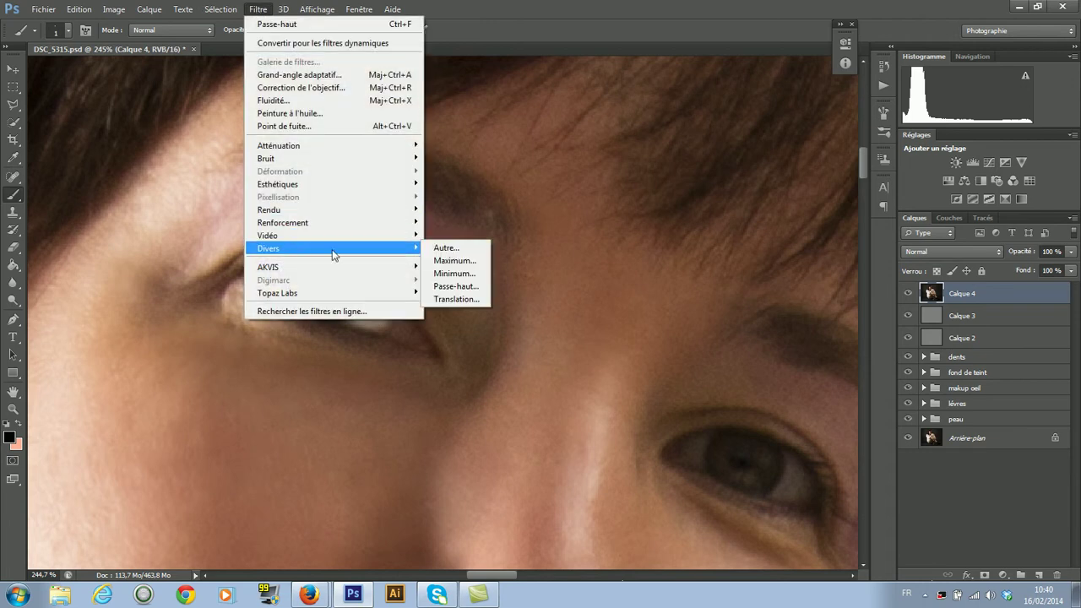
{"action": "left_click", "coordinate": [455, 286]}
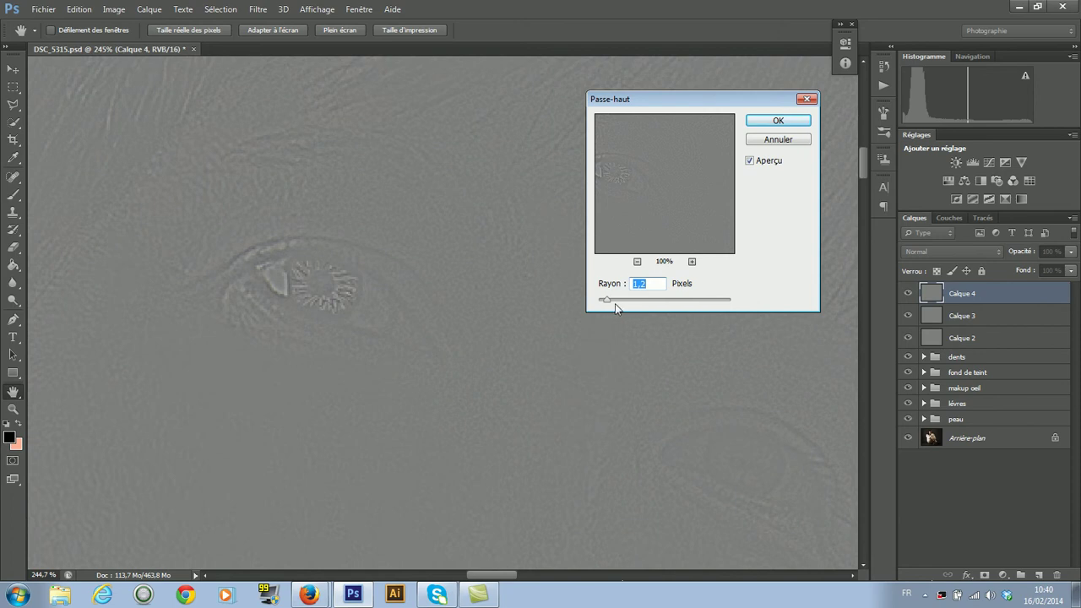
{"action": "mouse_move", "coordinate": [606, 305]}
{"action": "left_mouse_down"}
{"action": "mouse_move", "coordinate": [640, 305]}
{"action": "mouse_move", "coordinate": [615, 306]}
{"action": "left_mouse_up"}
{"action": "left_click", "coordinate": [759, 122]}
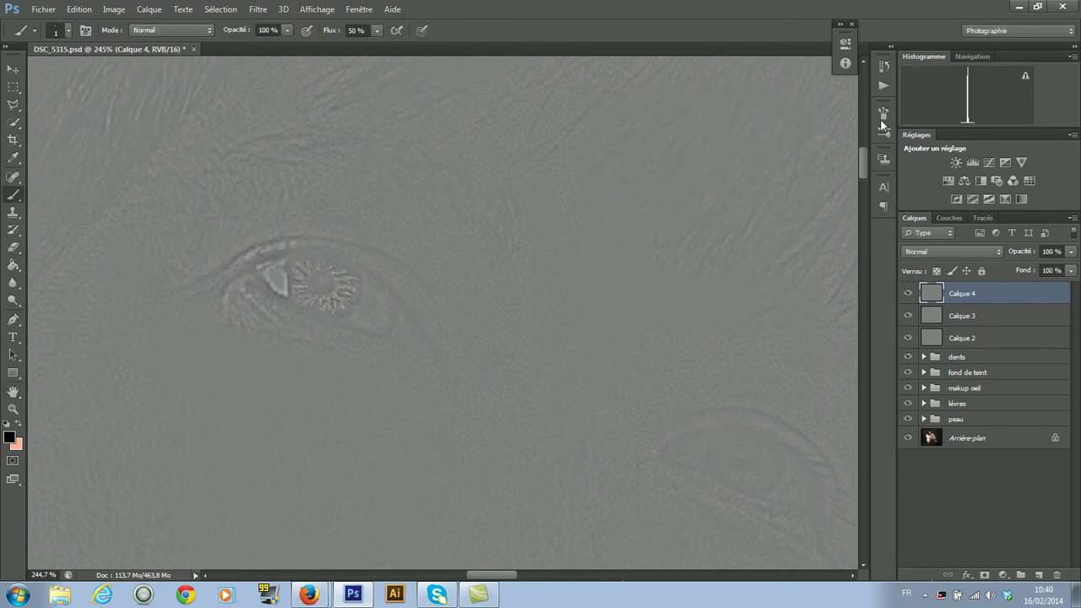
{"action": "left_click", "coordinate": [979, 250]}
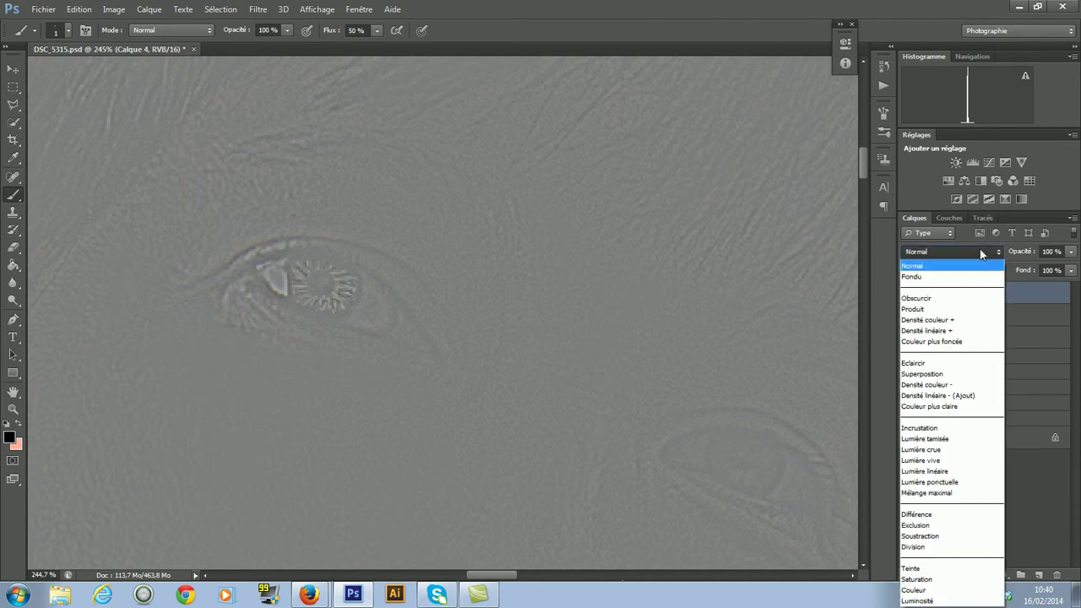
{"action": "left_click", "coordinate": [932, 428]}
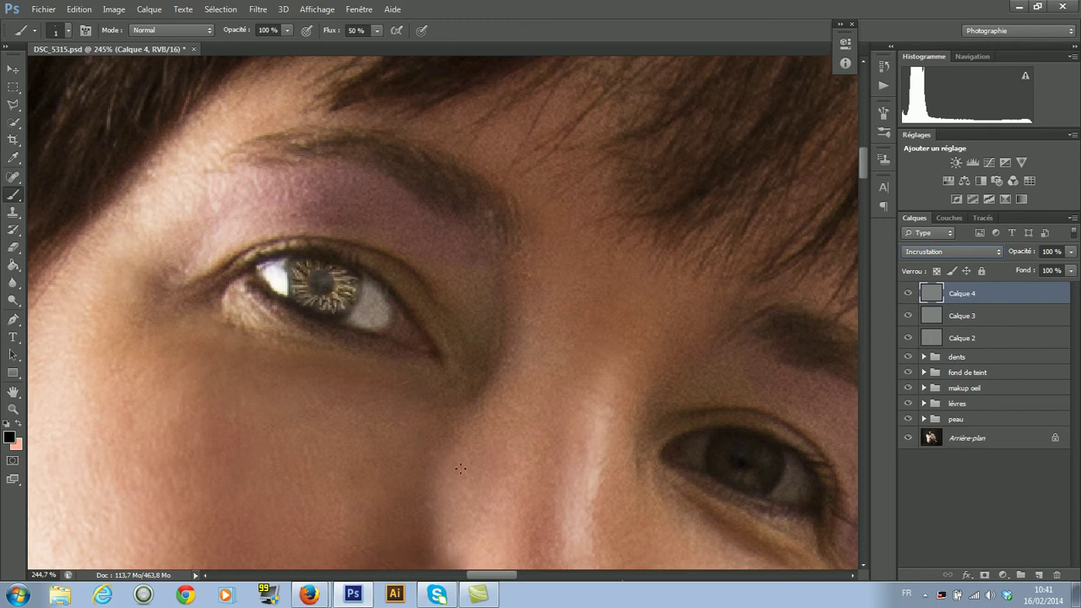
Group the top layers Calque 4, Calque 3 and Calque 2 and name the group "oeil droit"
{"action": "left_click", "coordinate": [977, 317], "text": "shift"}
{"action": "left_click", "coordinate": [985, 339], "text": "shift"}
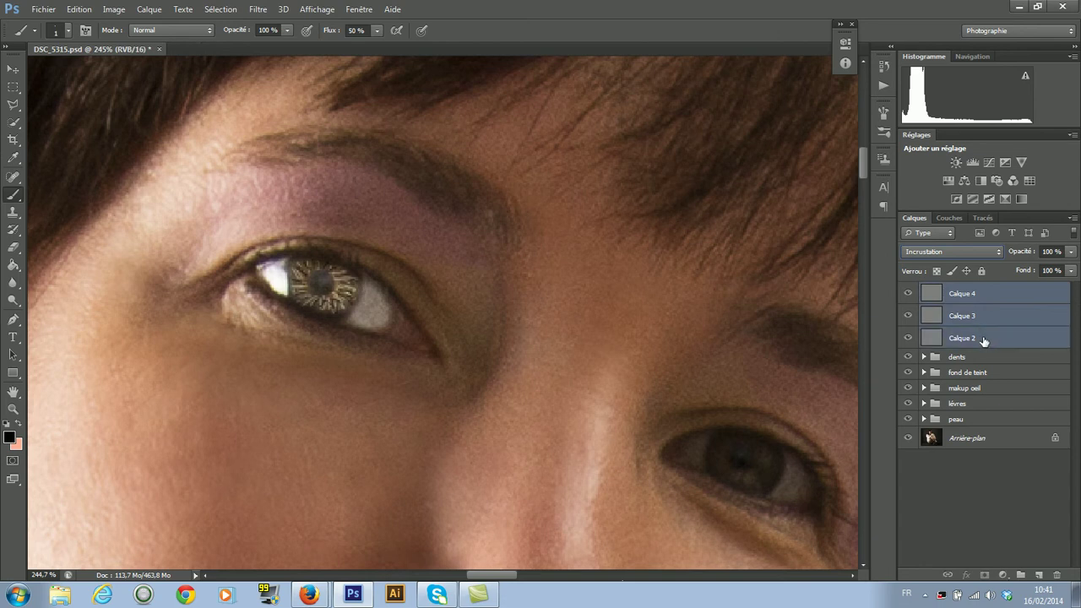
{"action": "key", "text": "ctrl+g"}
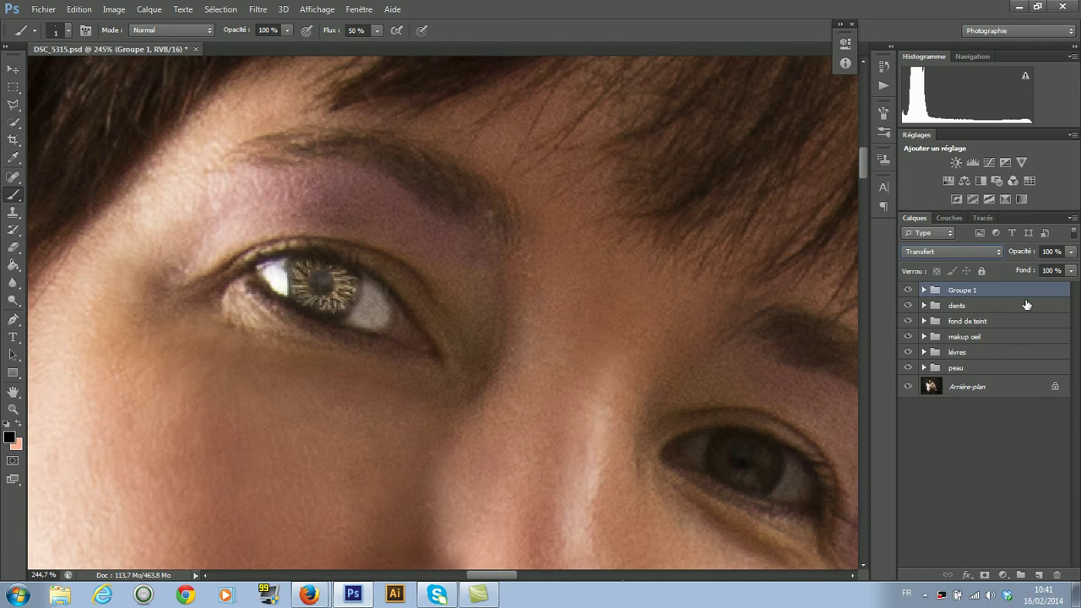
{"action": "double_click", "coordinate": [963, 291]}
{"action": "type", "text": "oeil droit"}
{"action": "key", "text": "Return"}
Add a black mask to the oeil droit group and reveal the portrait's left-hand eye with a 14 px white brush
{"action": "left_click", "coordinate": [983, 575]}
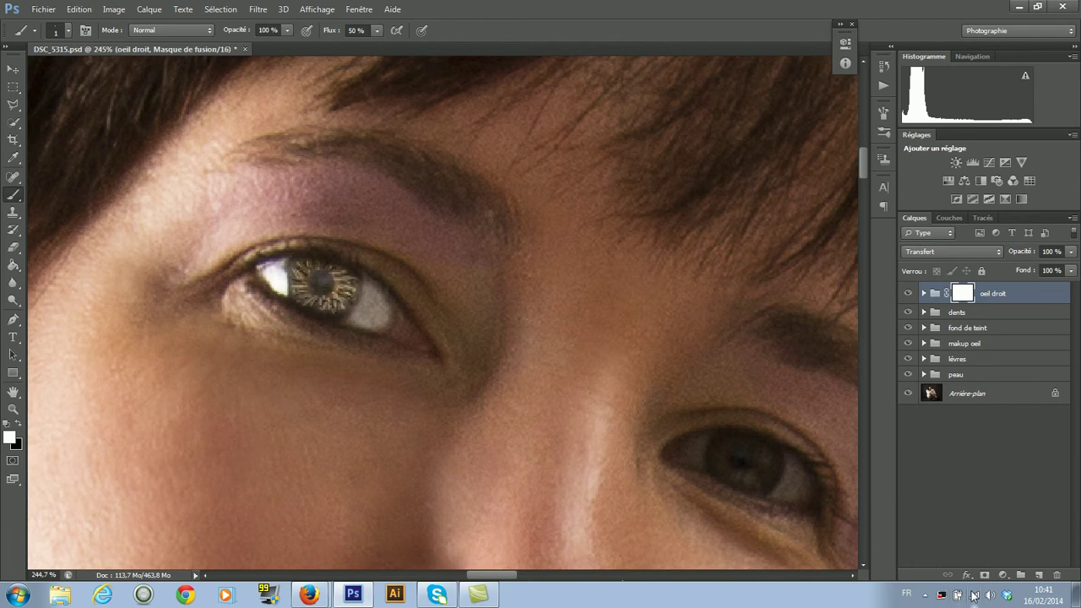
{"action": "key", "text": "ctrl+i"}
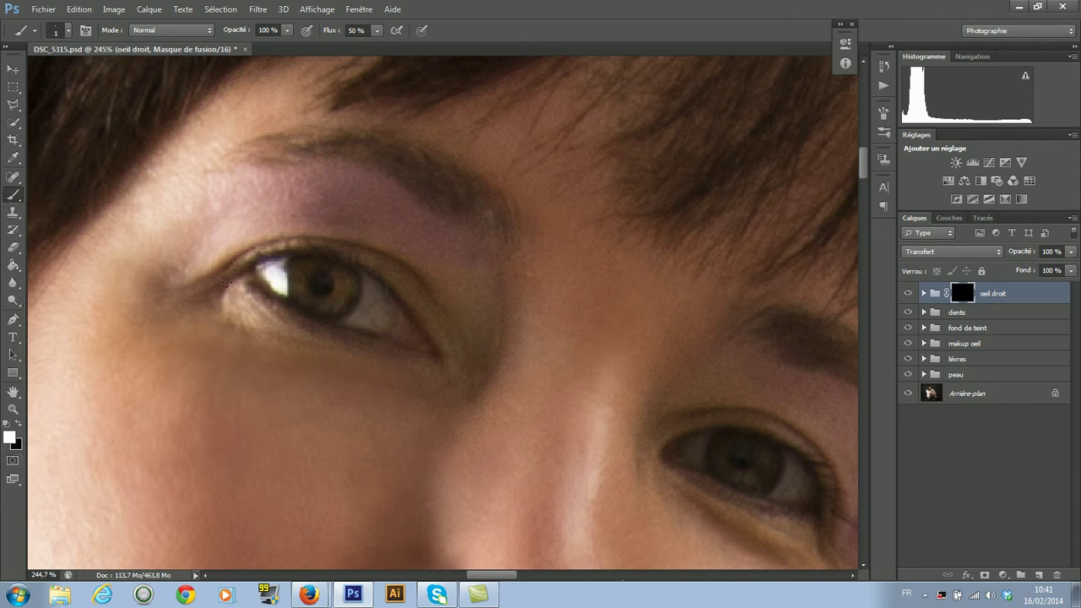
{"action": "right_click", "coordinate": [309, 281], "text": "alt"}
{"action": "mouse_move", "coordinate": [315, 285]}
{"action": "left_mouse_down"}
{"action": "mouse_move", "coordinate": [335, 303]}
{"action": "mouse_move", "coordinate": [306, 296]}
{"action": "mouse_move", "coordinate": [290, 271]}
{"action": "mouse_move", "coordinate": [346, 279]}
{"action": "mouse_move", "coordinate": [370, 300]}
{"action": "mouse_move", "coordinate": [355, 290]}
{"action": "mouse_move", "coordinate": [385, 293]}
{"action": "mouse_move", "coordinate": [382, 319]}
{"action": "mouse_move", "coordinate": [352, 315]}
{"action": "mouse_move", "coordinate": [383, 320]}
{"action": "mouse_move", "coordinate": [385, 300]}
{"action": "mouse_move", "coordinate": [308, 290]}
{"action": "mouse_move", "coordinate": [285, 276]}
{"action": "mouse_move", "coordinate": [356, 280]}
{"action": "mouse_move", "coordinate": [375, 292]}
{"action": "mouse_move", "coordinate": [280, 272]}
{"action": "mouse_move", "coordinate": [324, 280]}
{"action": "mouse_move", "coordinate": [381, 313]}
{"action": "mouse_move", "coordinate": [374, 323]}
{"action": "mouse_move", "coordinate": [280, 287]}
{"action": "mouse_move", "coordinate": [373, 304]}
{"action": "left_mouse_up"}
Lower the opacity of the oeil droit group to 84%
{"action": "left_click", "coordinate": [1070, 250]}
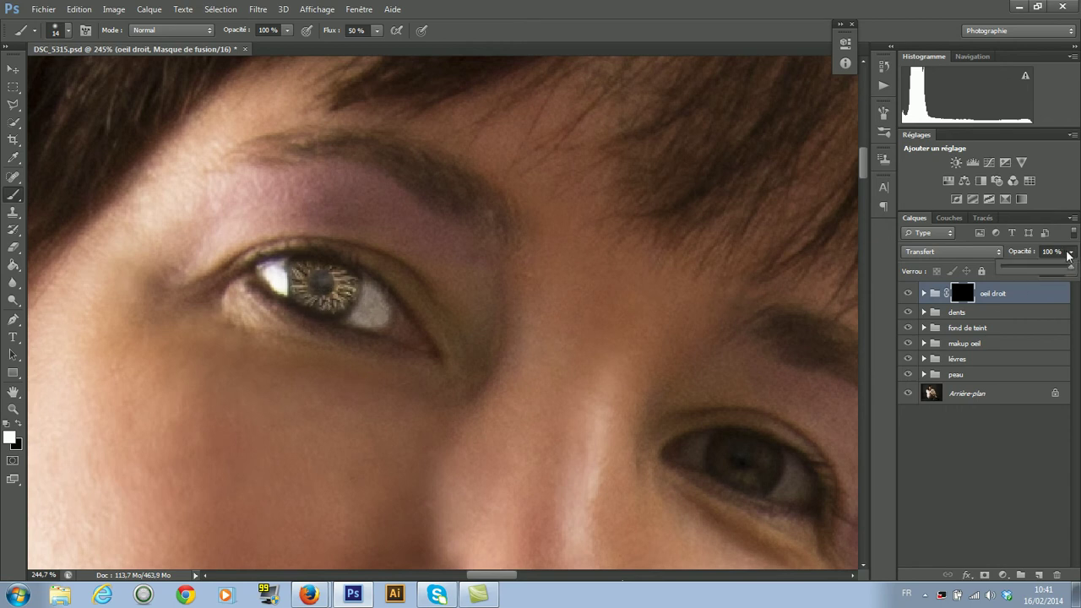
{"action": "left_click_drag", "start_coordinate": [1072, 270], "coordinate": [1060, 268]}
{"action": "left_click", "coordinate": [321, 277]}
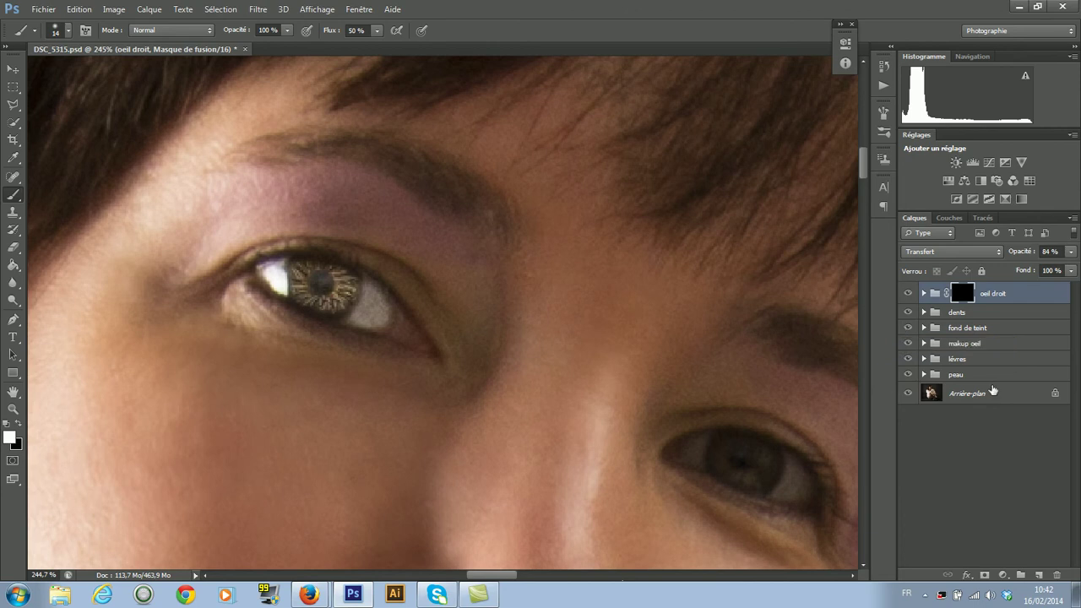
Compare the whole face with the original Arrière-plan layer and reduce the oeil droit group's opacity to 50%
{"action": "left_click_drag", "start_coordinate": [680, 473], "coordinate": [601, 338]}
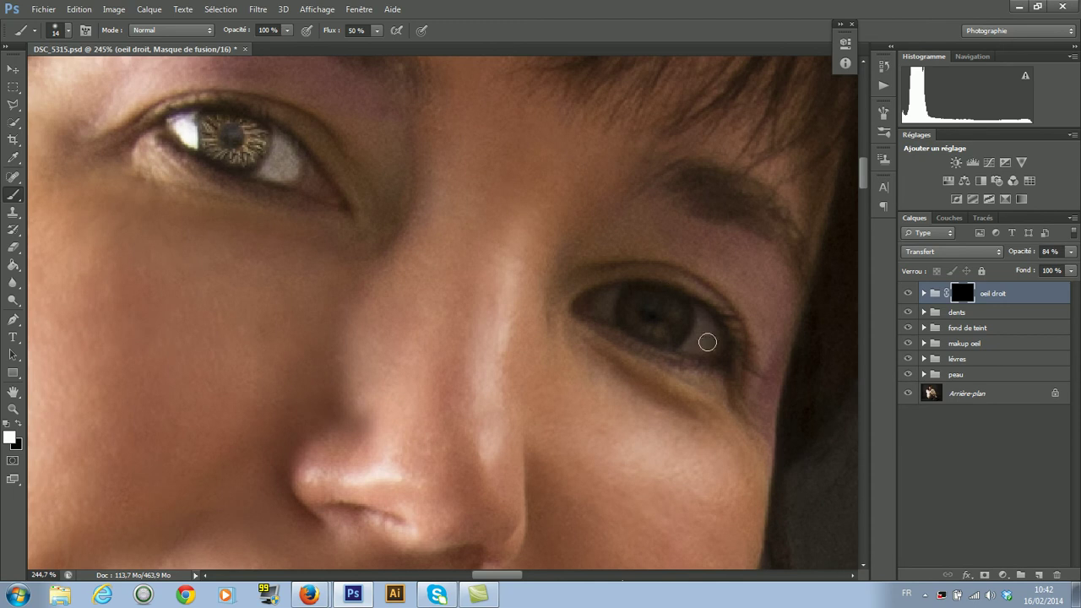
{"action": "scroll", "coordinate": [524, 291], "scroll_direction": "down", "scroll_amount": 2}
{"action": "scroll", "coordinate": [525, 291], "scroll_direction": "down", "scroll_amount": 3}
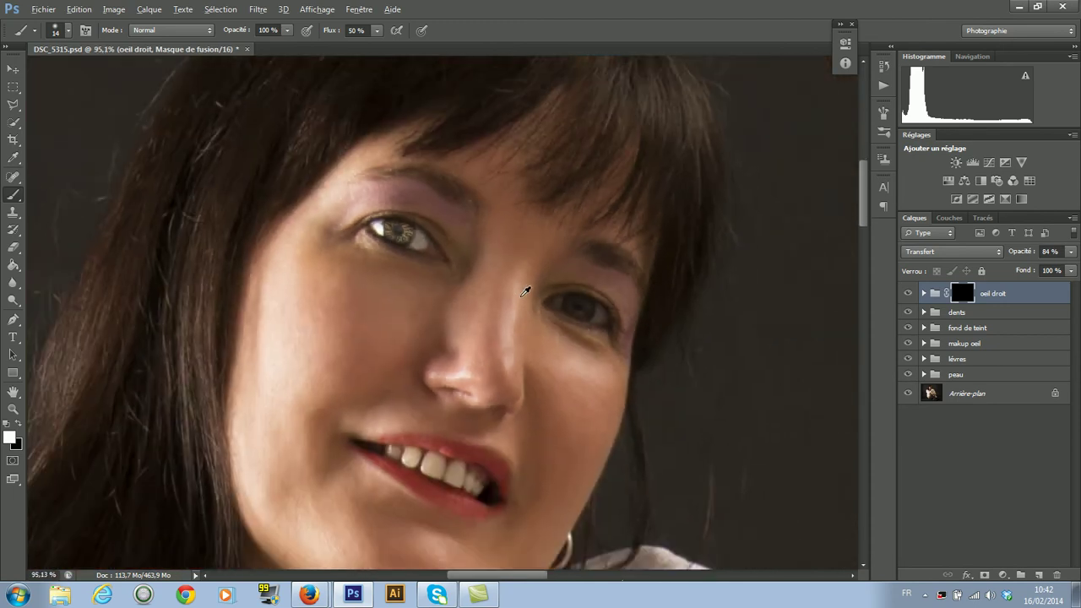
{"action": "left_click", "coordinate": [907, 393], "text": "alt"}
{"action": "left_click", "coordinate": [907, 393], "text": "alt"}
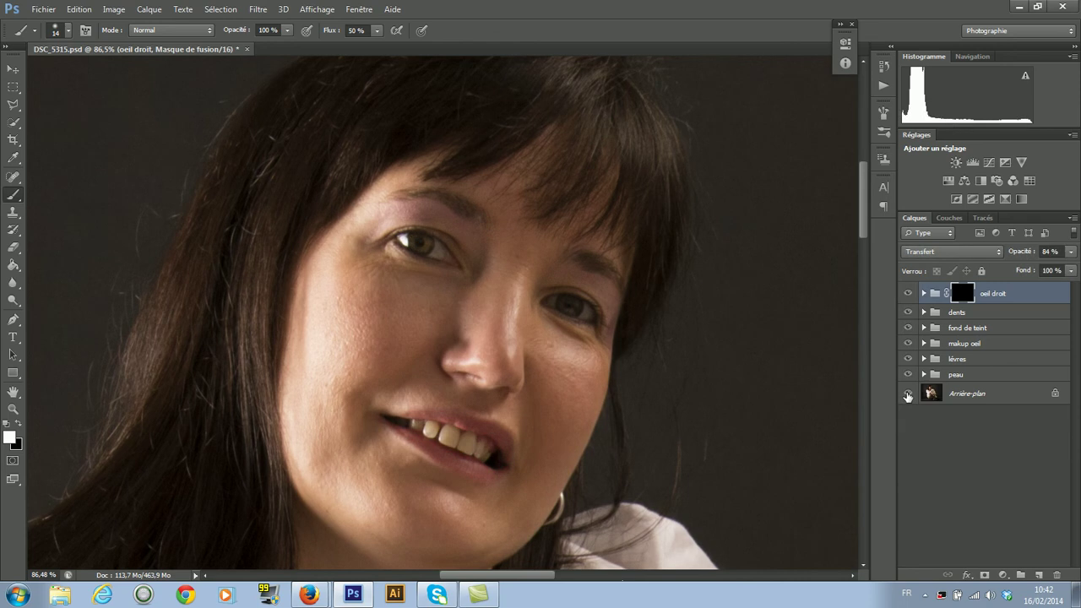
{"action": "left_click", "coordinate": [1071, 252]}
{"action": "left_click_drag", "start_coordinate": [1064, 271], "coordinate": [1045, 272]}
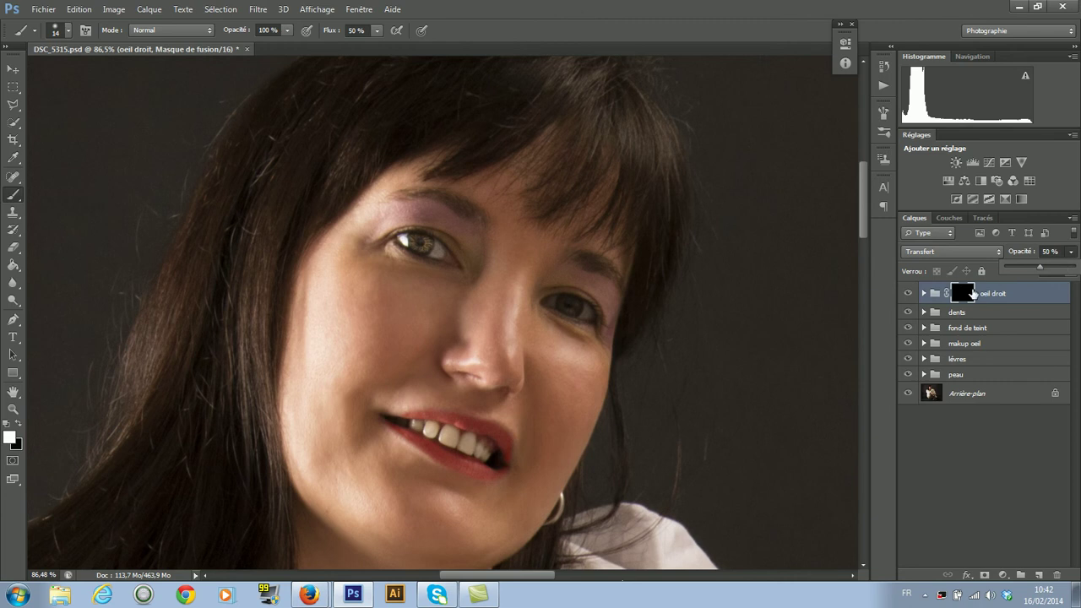
Review the retouching by showing only the original Arrière-plan and switching the groups back on one by one from peau to oeil droit
{"action": "left_click", "coordinate": [908, 395], "text": "alt"}
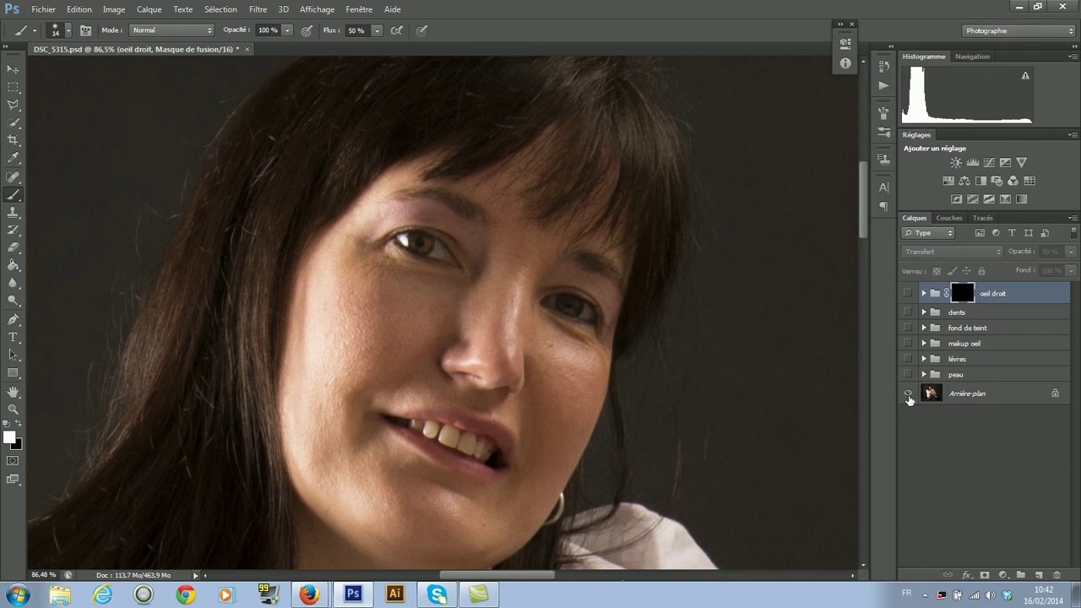
{"action": "left_click", "coordinate": [908, 375]}
{"action": "left_click", "coordinate": [908, 363]}
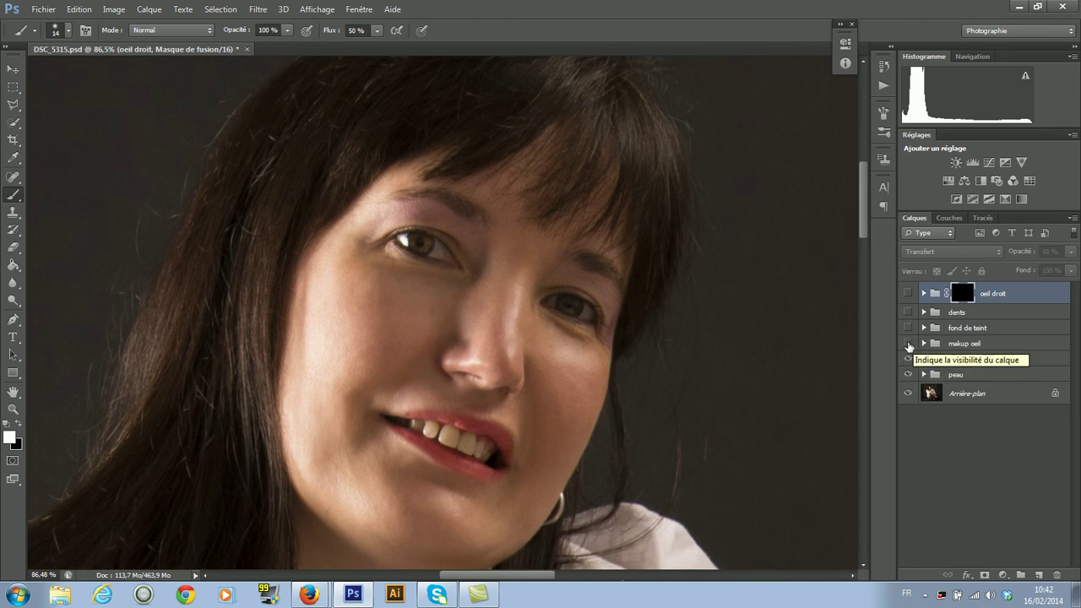
{"action": "left_click", "coordinate": [908, 344]}
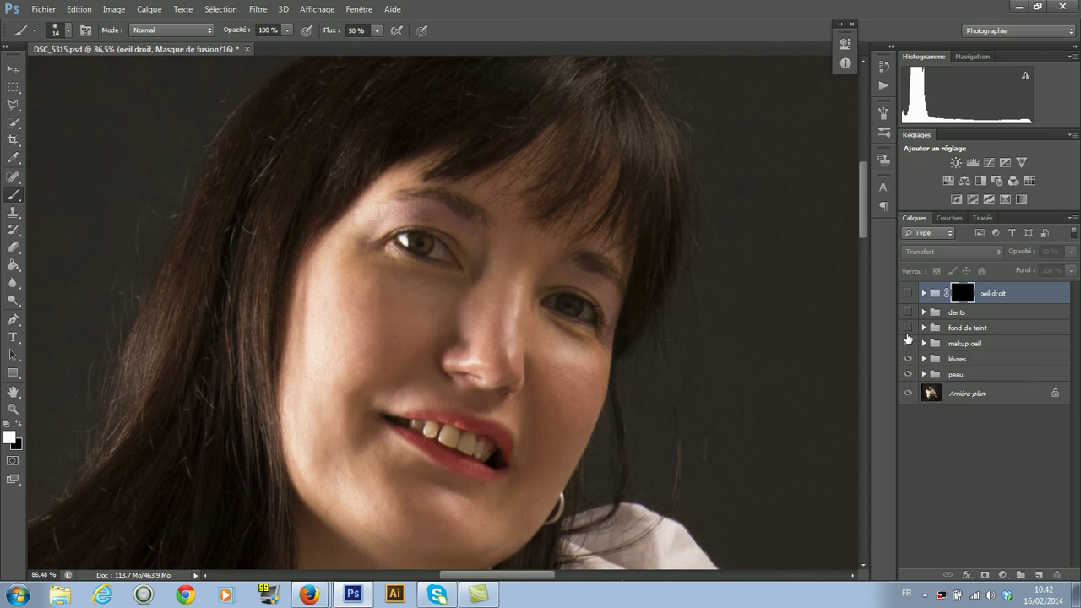
{"action": "left_click", "coordinate": [908, 328]}
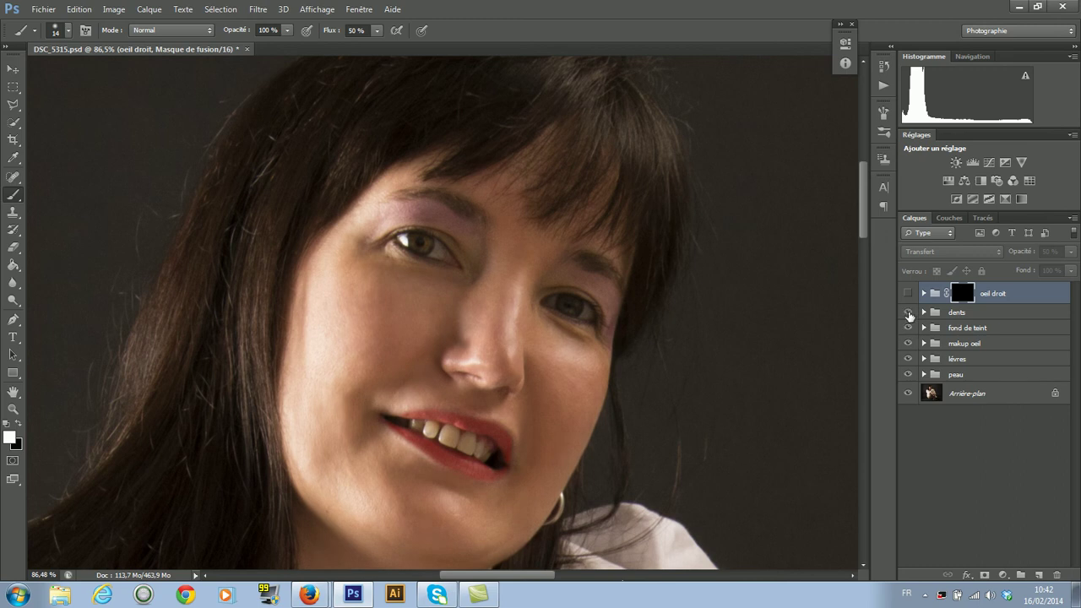
{"action": "left_click", "coordinate": [908, 313]}
{"action": "left_click", "coordinate": [908, 293]}
{"action": "scroll", "coordinate": [840, 442], "scroll_direction": "down", "scroll_amount": 1}
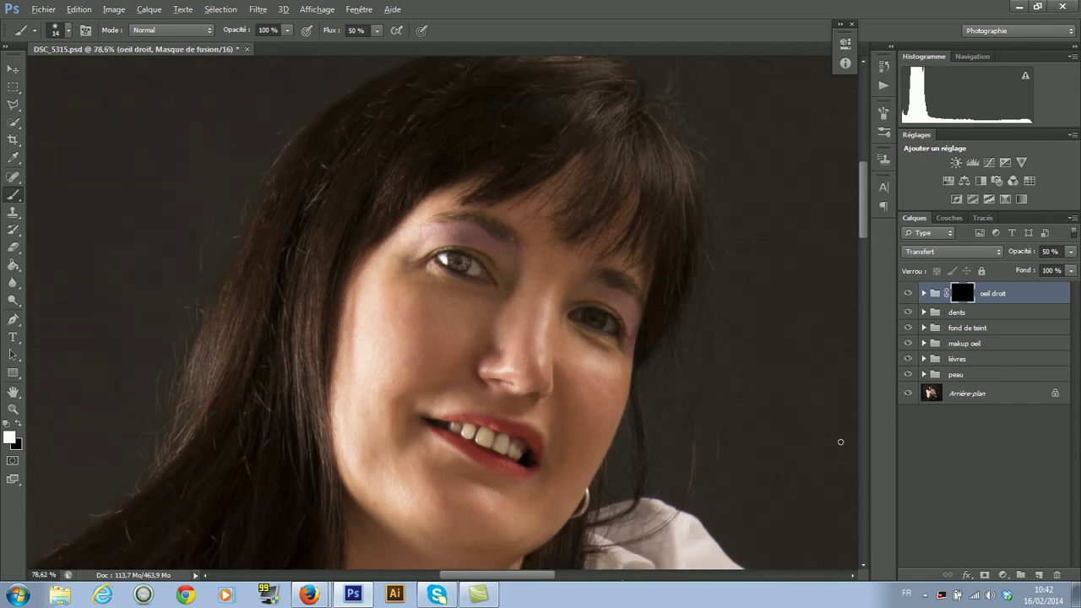
{"action": "scroll", "coordinate": [840, 441], "scroll_direction": "down", "scroll_amount": 4}
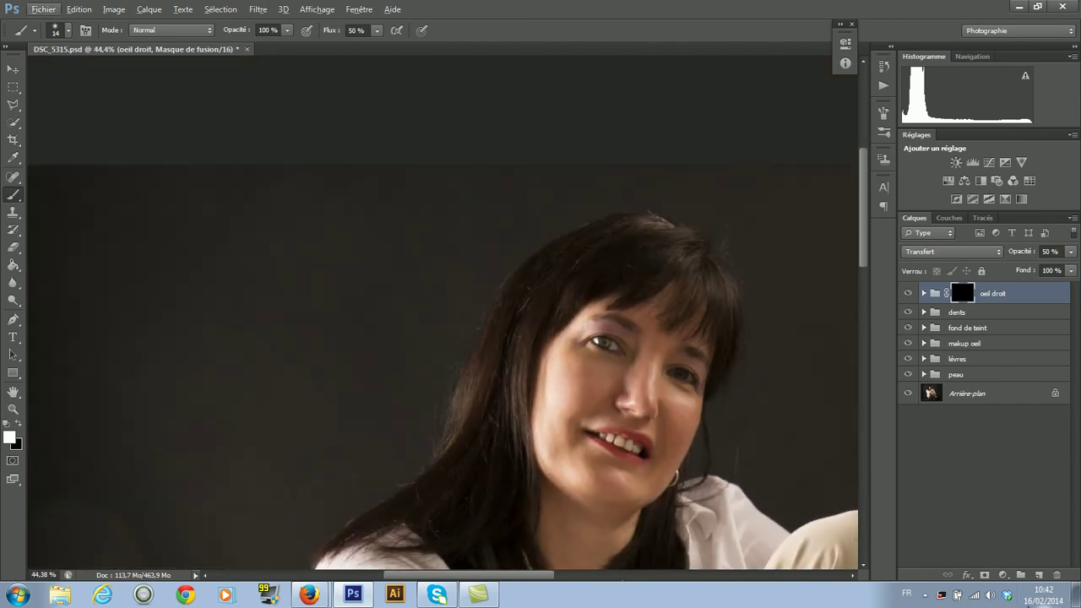
{"action": "left_click", "coordinate": [927, 595]}
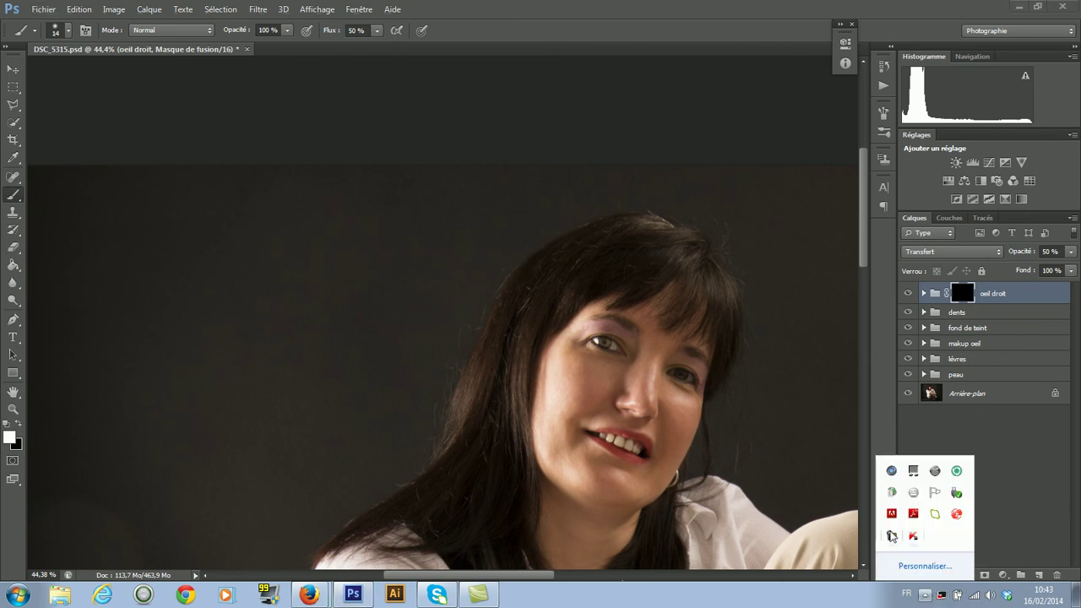